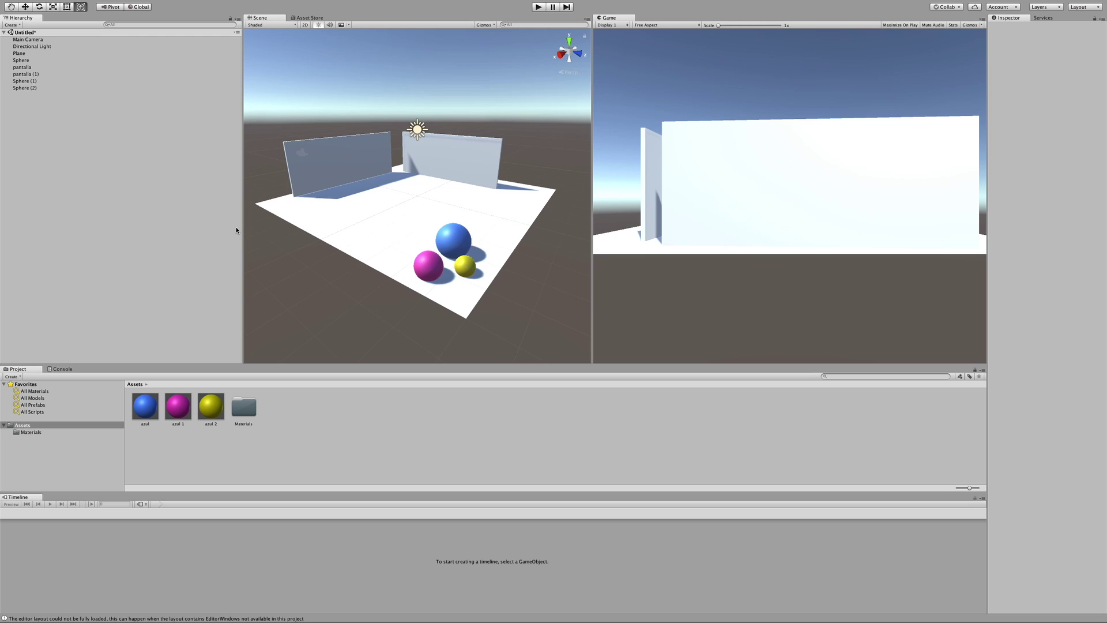
Step: Add two cameras to the scene and move the nested one to the Hierarchy's top level
{"action": "right_click", "coordinate": [135, 115]}
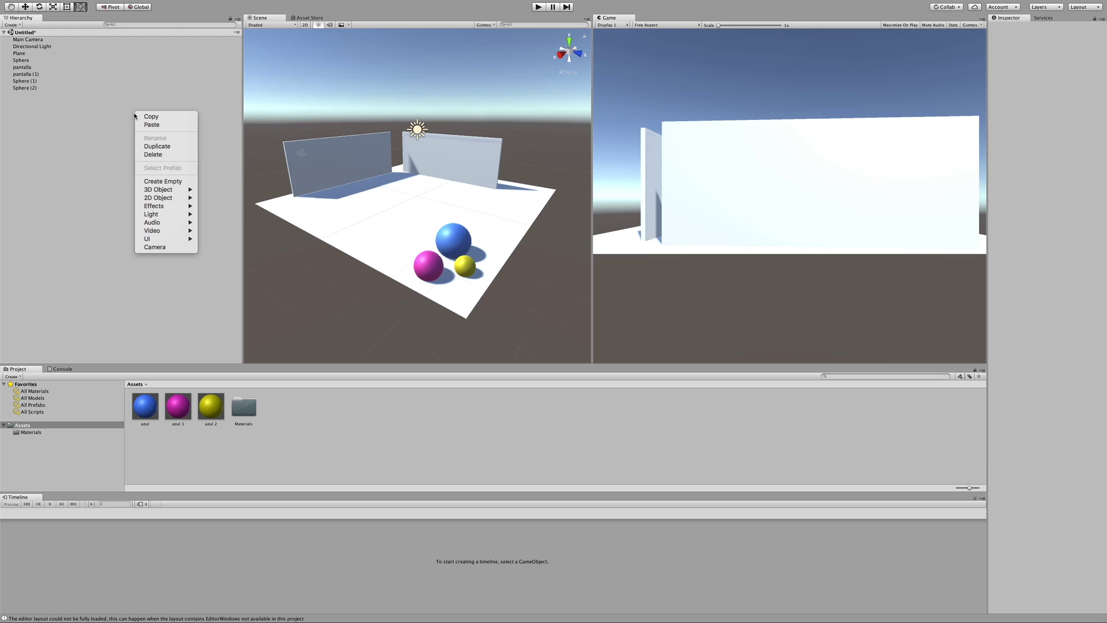
{"action": "left_click", "coordinate": [175, 247]}
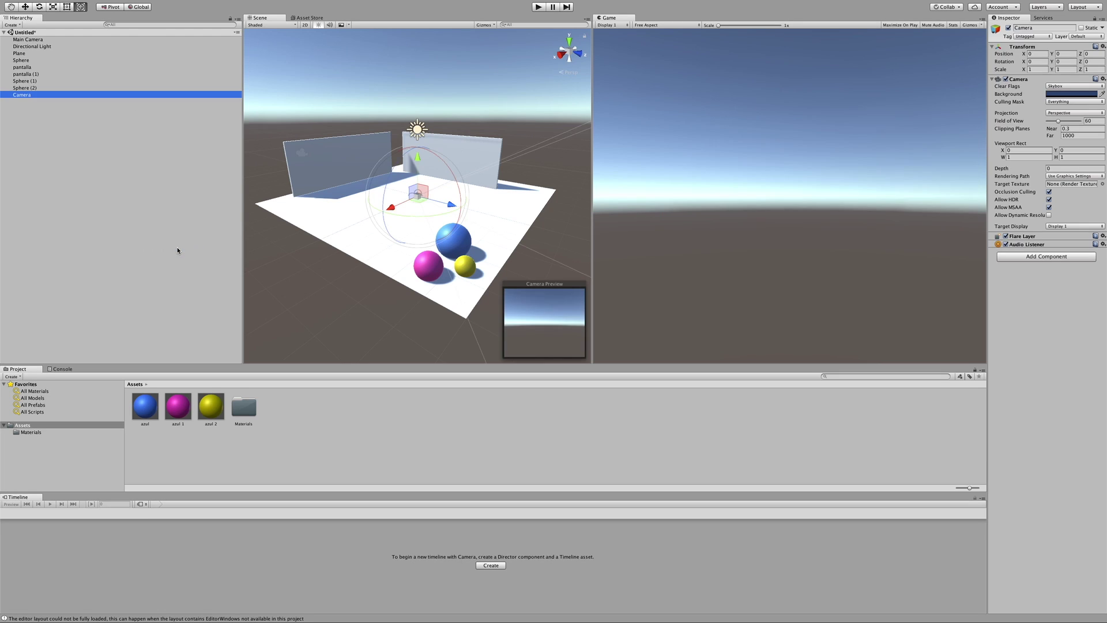
{"action": "right_click", "coordinate": [83, 142]}
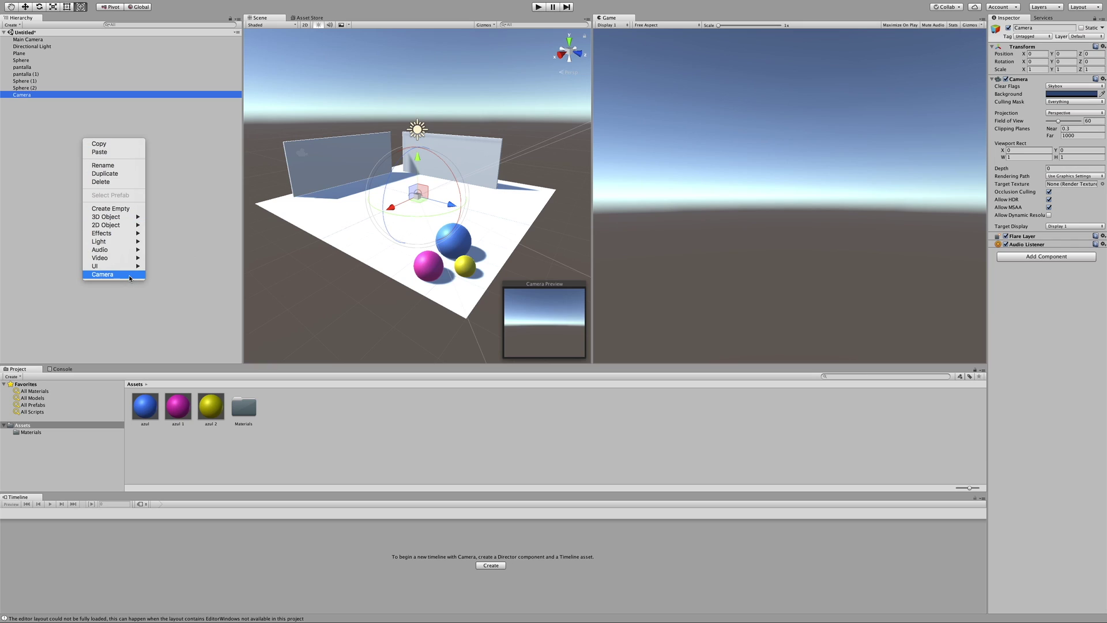
{"action": "left_click", "coordinate": [103, 275]}
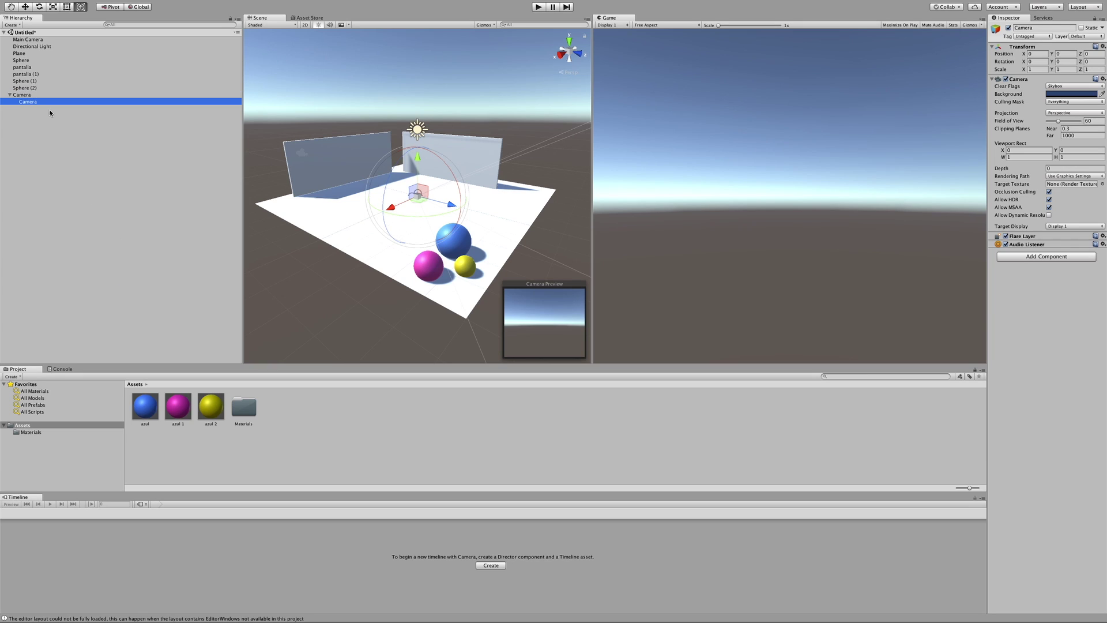
{"action": "left_click_drag", "start_coordinate": [29, 103], "coordinate": [23, 94]}
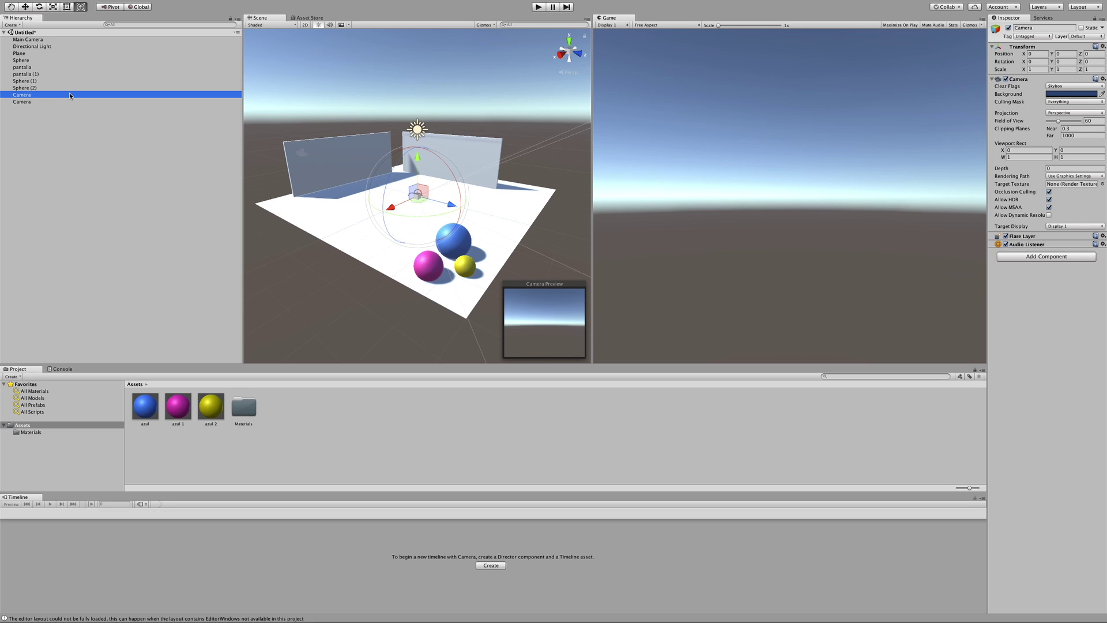
Step: Rename the new cameras Cameratextura1 and Cameratextura2
{"action": "left_click", "coordinate": [1045, 29]}
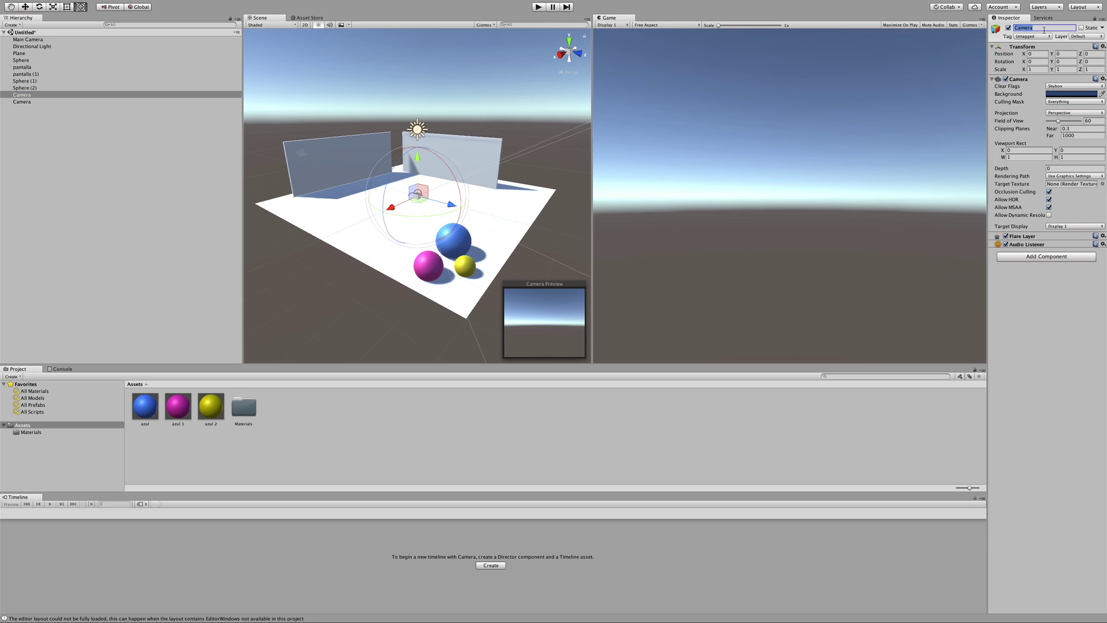
{"action": "left_click", "coordinate": [1044, 29]}
{"action": "key", "text": "Return"}
{"action": "left_click", "coordinate": [23, 102]}
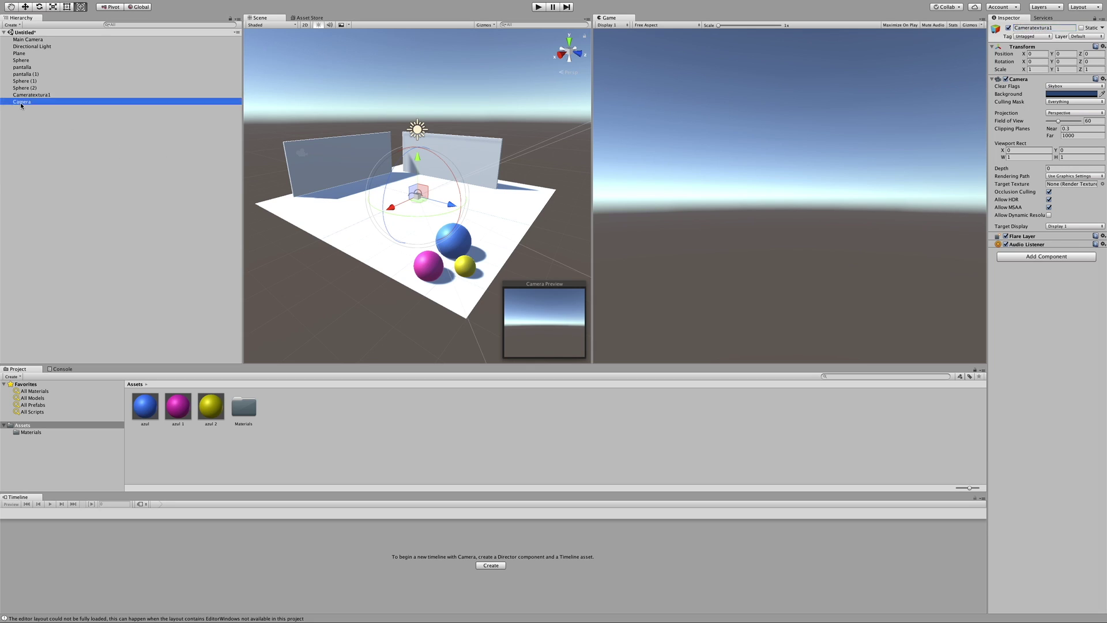
{"action": "left_click", "coordinate": [1060, 28]}
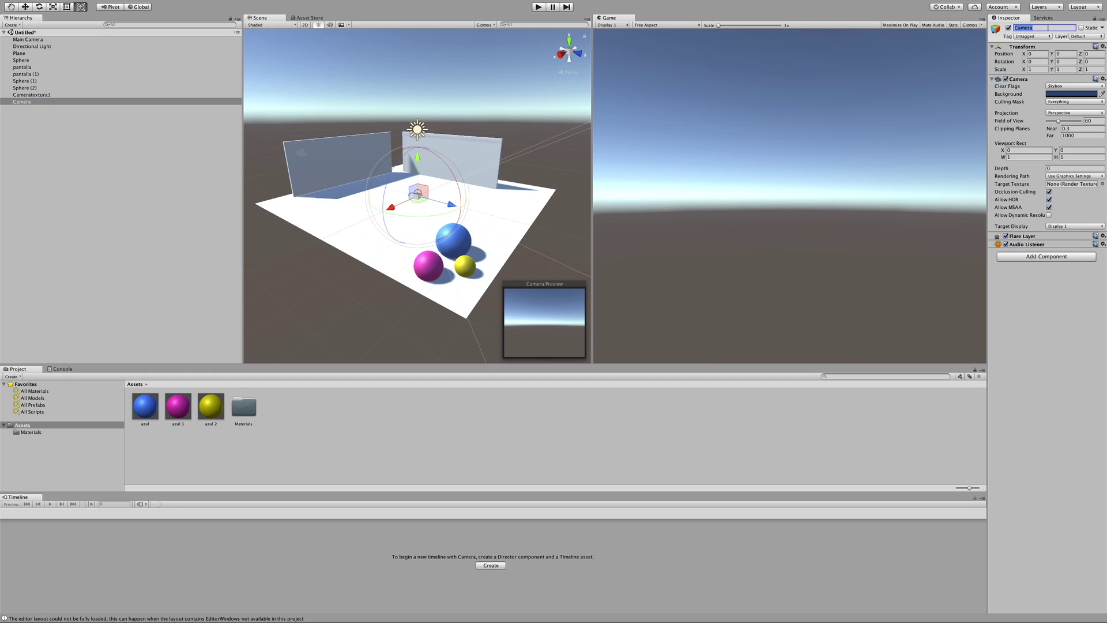
{"action": "left_click", "coordinate": [1046, 27]}
{"action": "key", "text": "Return"}
Step: Move Cameratextura1 sideways, slightly up and close to the blue sphere to frame the spheres
{"action": "left_click", "coordinate": [49, 95]}
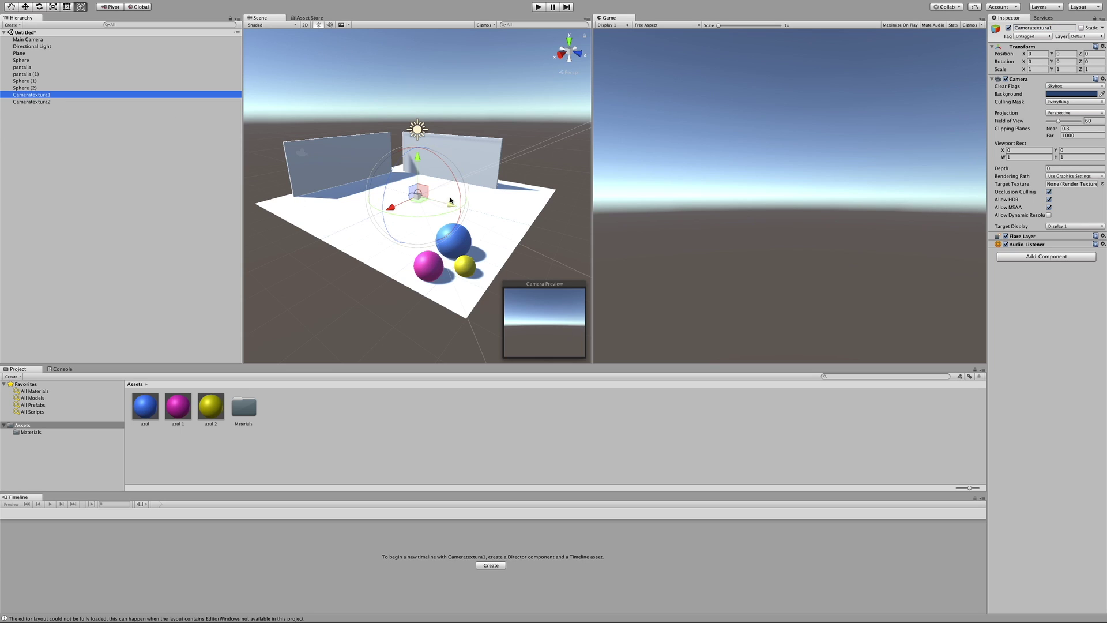
{"action": "mouse_move", "coordinate": [392, 207]}
{"action": "left_mouse_down"}
{"action": "mouse_move", "coordinate": [353, 227]}
{"action": "mouse_move", "coordinate": [404, 236]}
{"action": "left_mouse_up"}
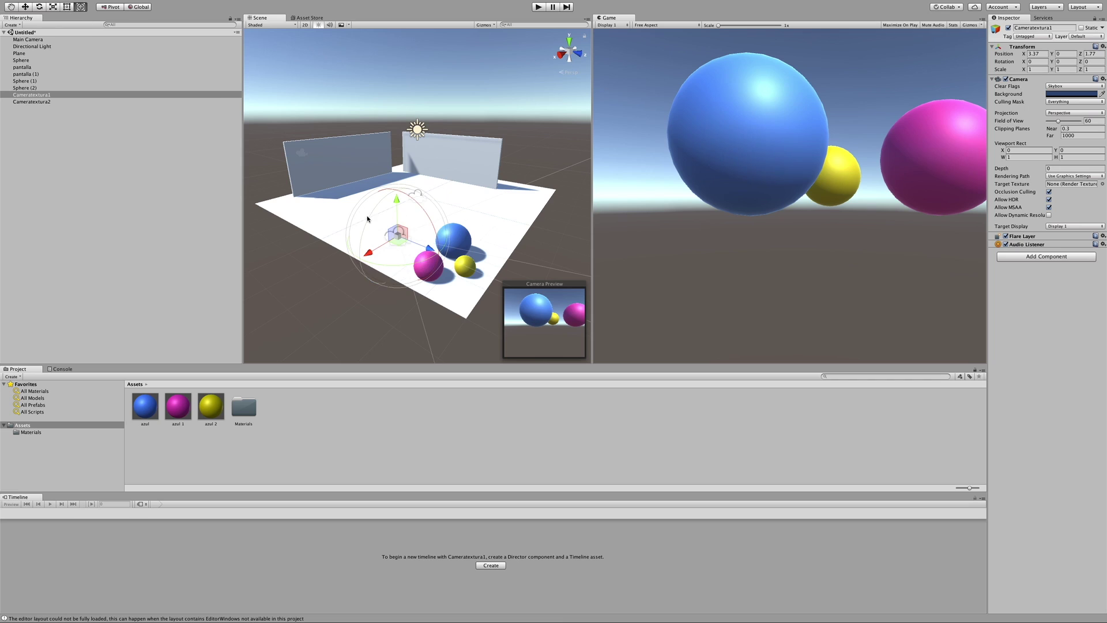
{"action": "mouse_move", "coordinate": [398, 211]}
{"action": "left_mouse_down"}
{"action": "mouse_move", "coordinate": [398, 193]}
{"action": "mouse_move", "coordinate": [373, 223]}
{"action": "mouse_move", "coordinate": [390, 215]}
{"action": "mouse_move", "coordinate": [360, 230]}
{"action": "mouse_move", "coordinate": [414, 214]}
{"action": "mouse_move", "coordinate": [398, 216]}
{"action": "left_mouse_up"}
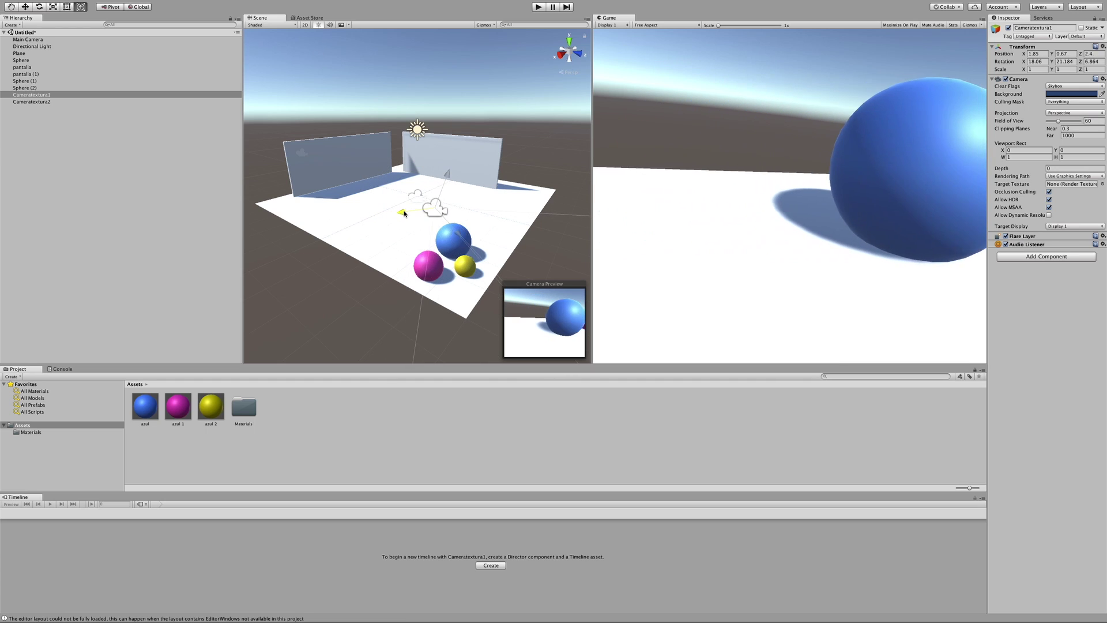
{"action": "mouse_move", "coordinate": [398, 216]}
{"action": "left_mouse_down"}
{"action": "mouse_move", "coordinate": [419, 216]}
{"action": "mouse_move", "coordinate": [370, 228]}
{"action": "mouse_move", "coordinate": [436, 229]}
{"action": "left_mouse_up"}
{"action": "key", "text": "y"}
Step: Create a render texture asset in Assets named textura1
{"action": "left_click", "coordinate": [196, 395]}
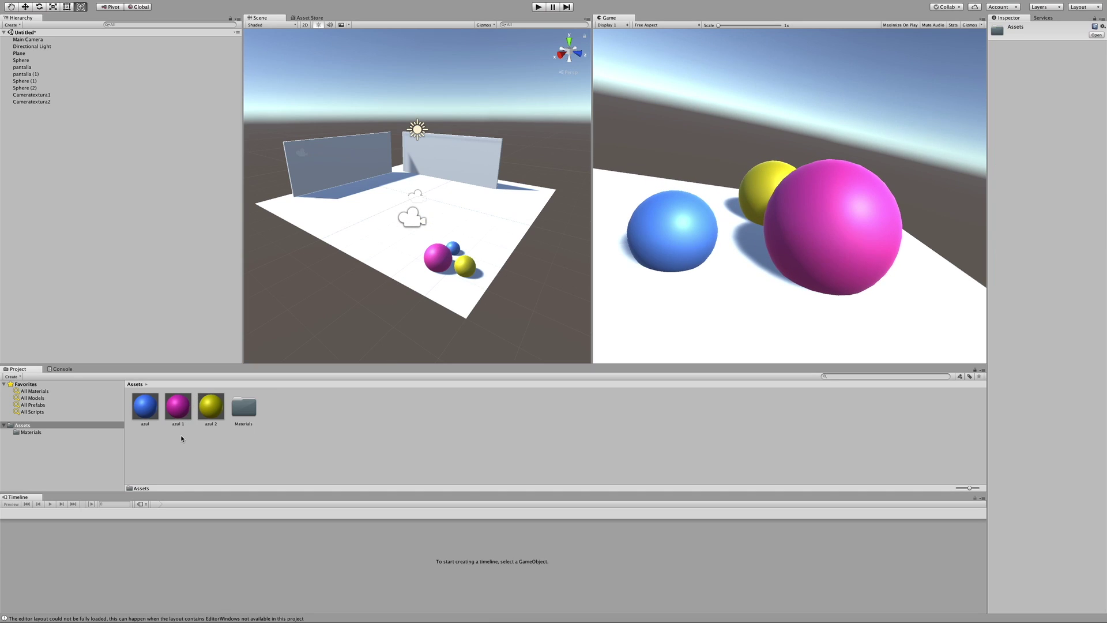
{"action": "right_click", "coordinate": [226, 446]}
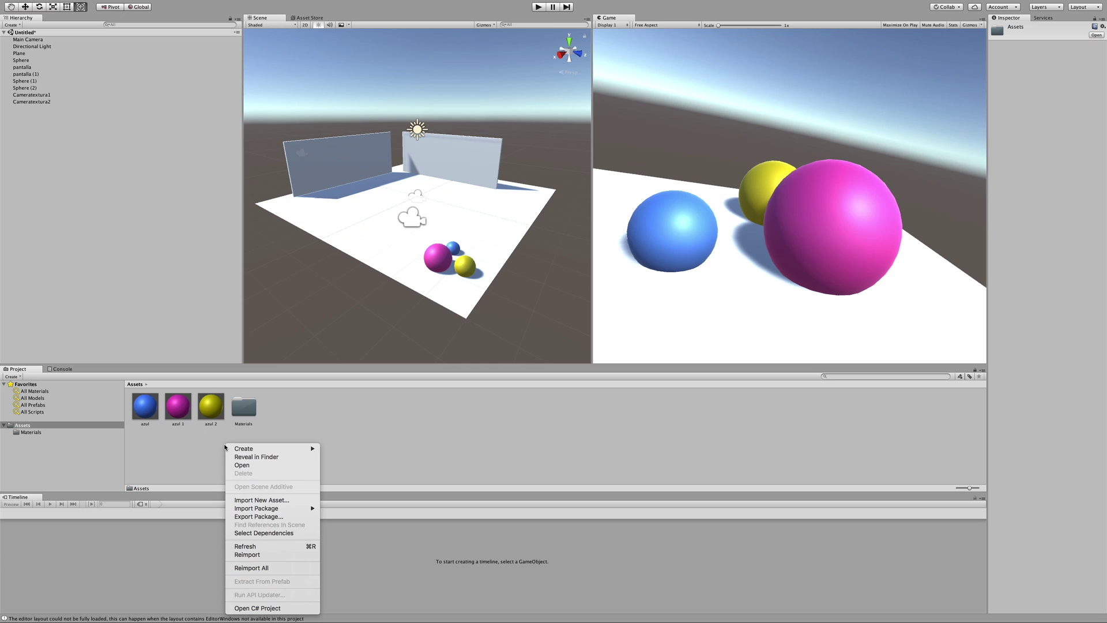
{"action": "mouse_move", "coordinate": [291, 449]}
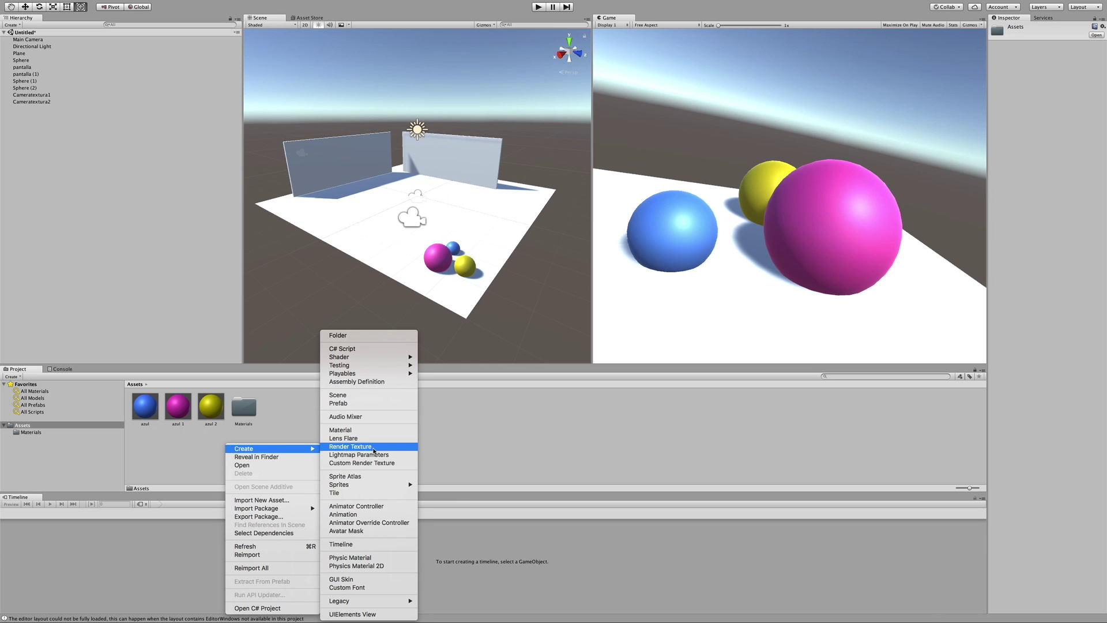
{"action": "left_click", "coordinate": [373, 447]}
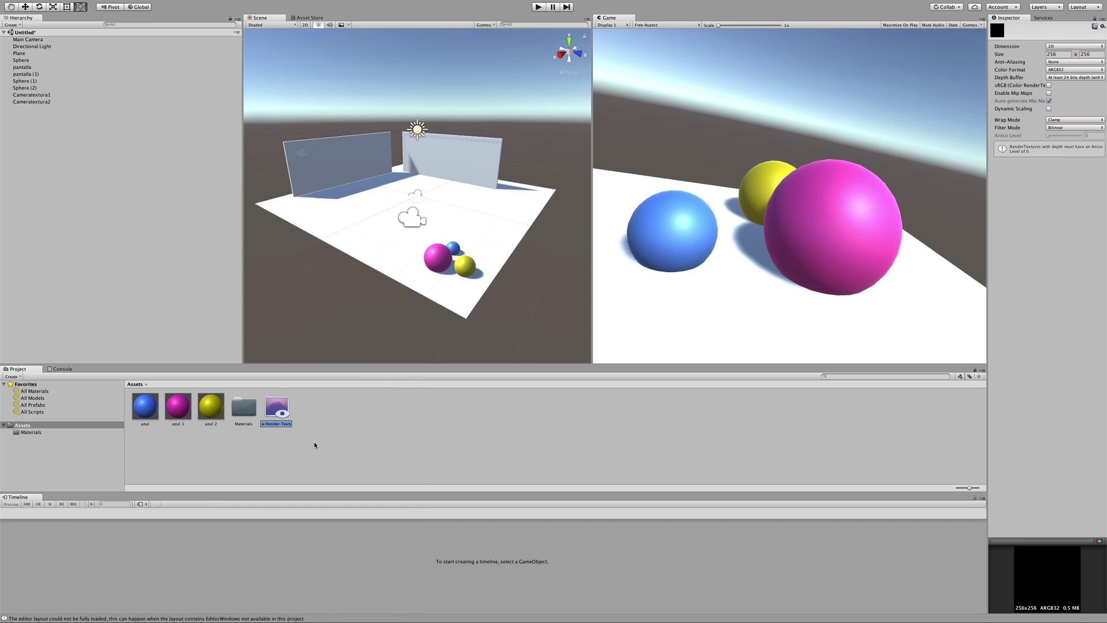
{"action": "type", "text": "textura1"}
{"action": "key", "text": "Return"}
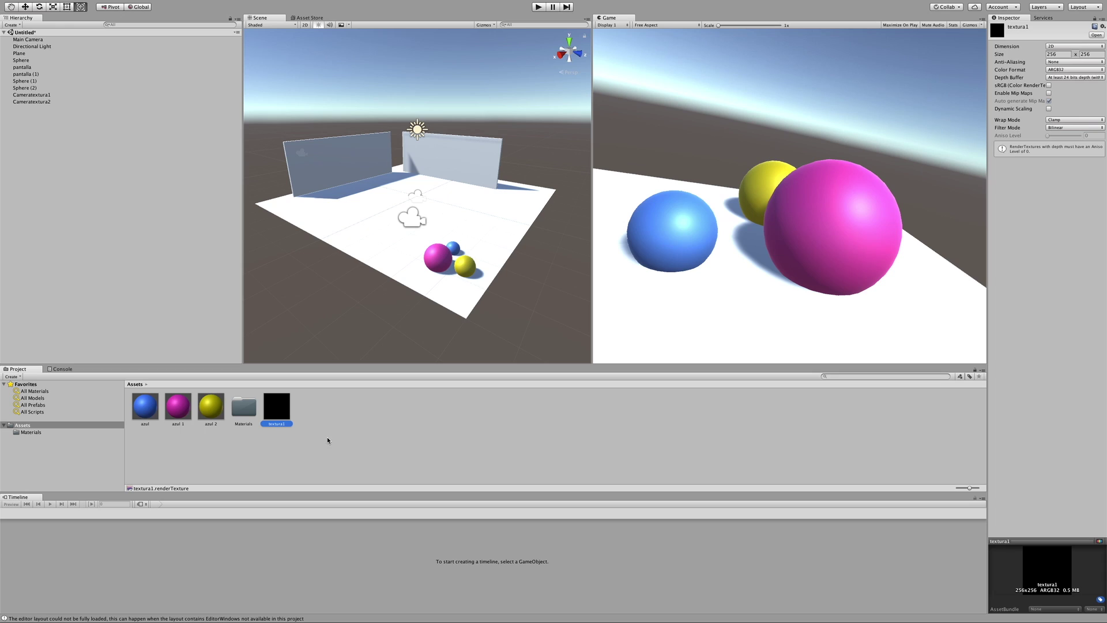
{"action": "left_click", "coordinate": [326, 432]}
Step: Create a second render texture asset named textura2
{"action": "right_click", "coordinate": [330, 408]}
{"action": "mouse_move", "coordinate": [330, 410]}
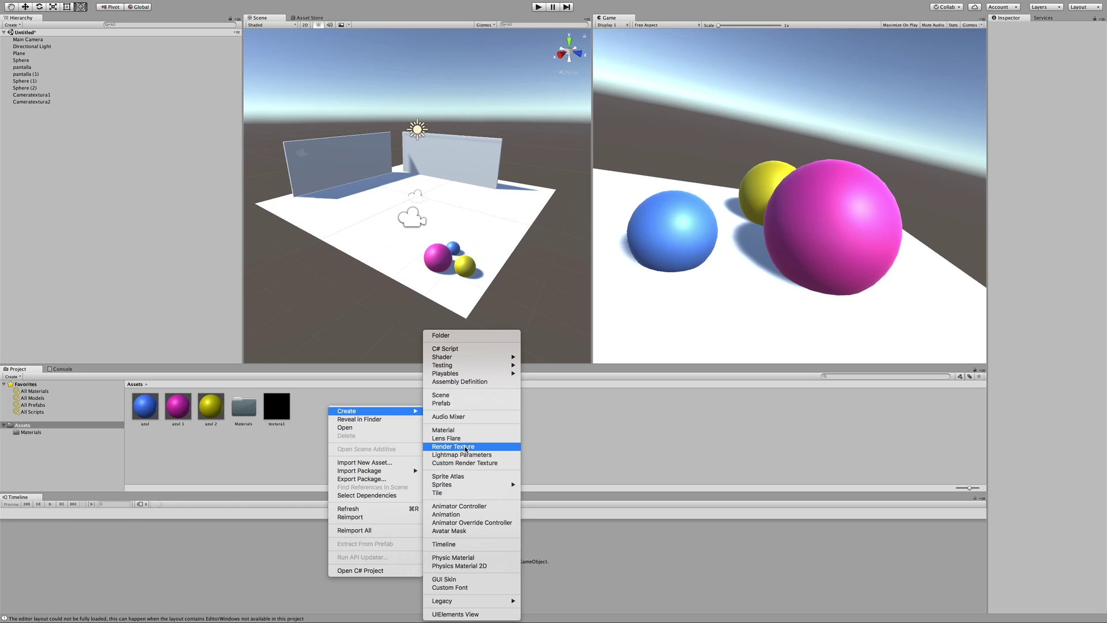
{"action": "left_click", "coordinate": [466, 447]}
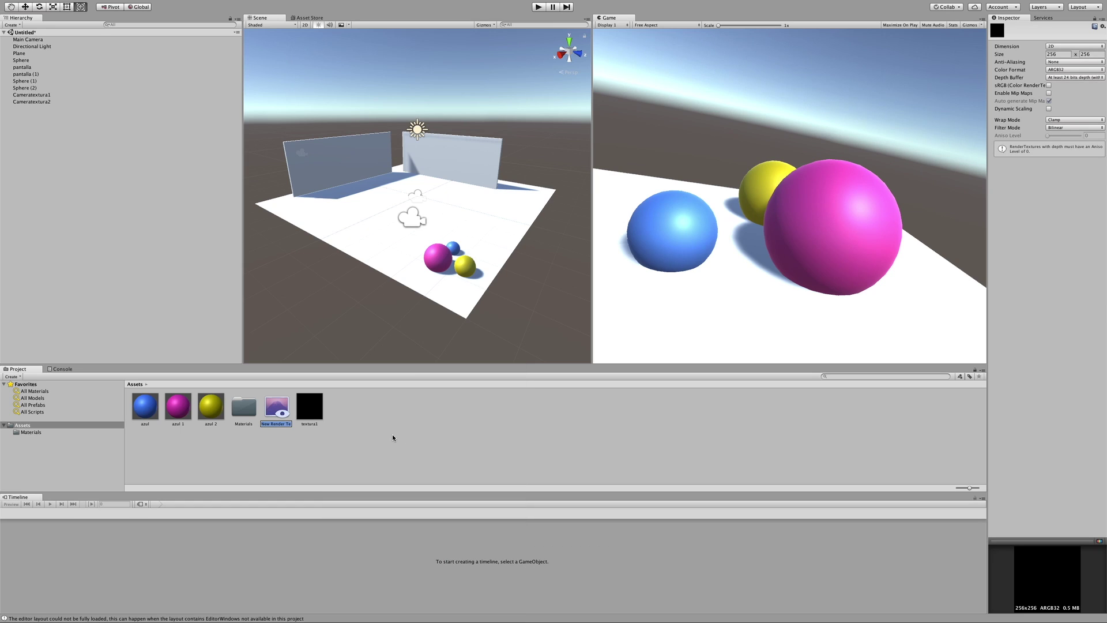
{"action": "type", "text": "textura"}
{"action": "type", "text": "2"}
{"action": "key", "text": "Return"}
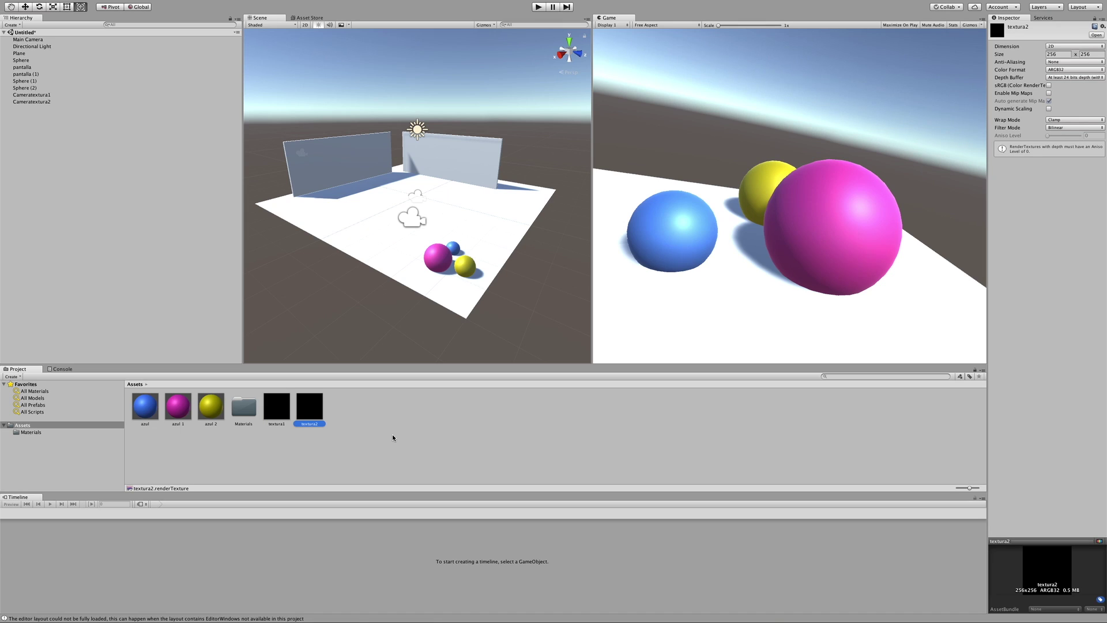
{"action": "left_click", "coordinate": [345, 438]}
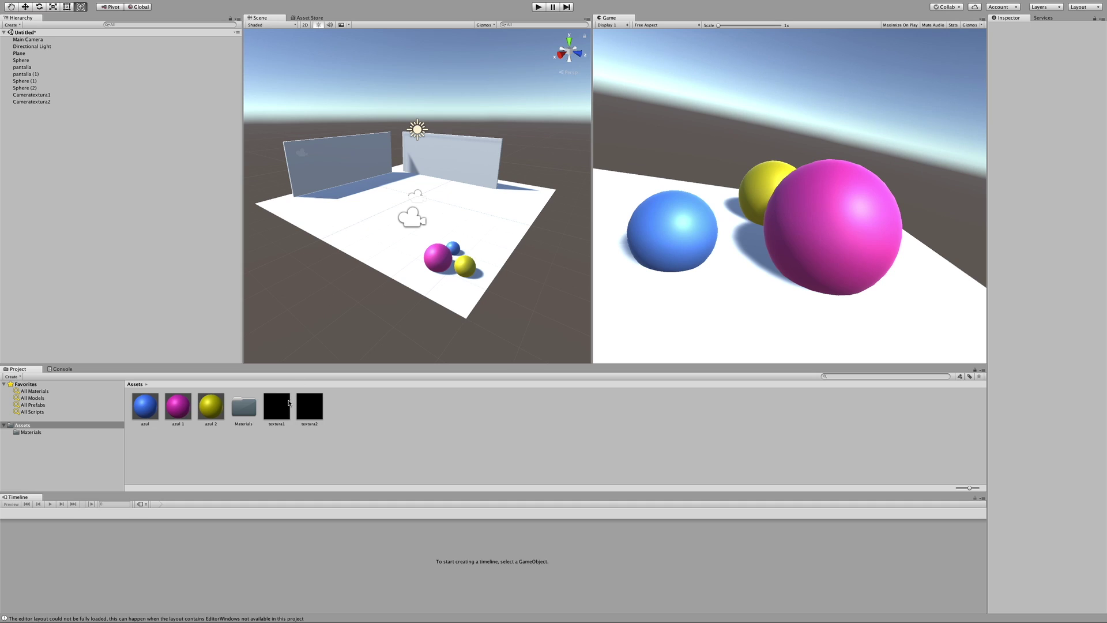
Step: Apply textura1 to the pantalla wall screen and textura2 to pantalla (1)
{"action": "left_click_drag", "start_coordinate": [272, 408], "coordinate": [259, 356]}
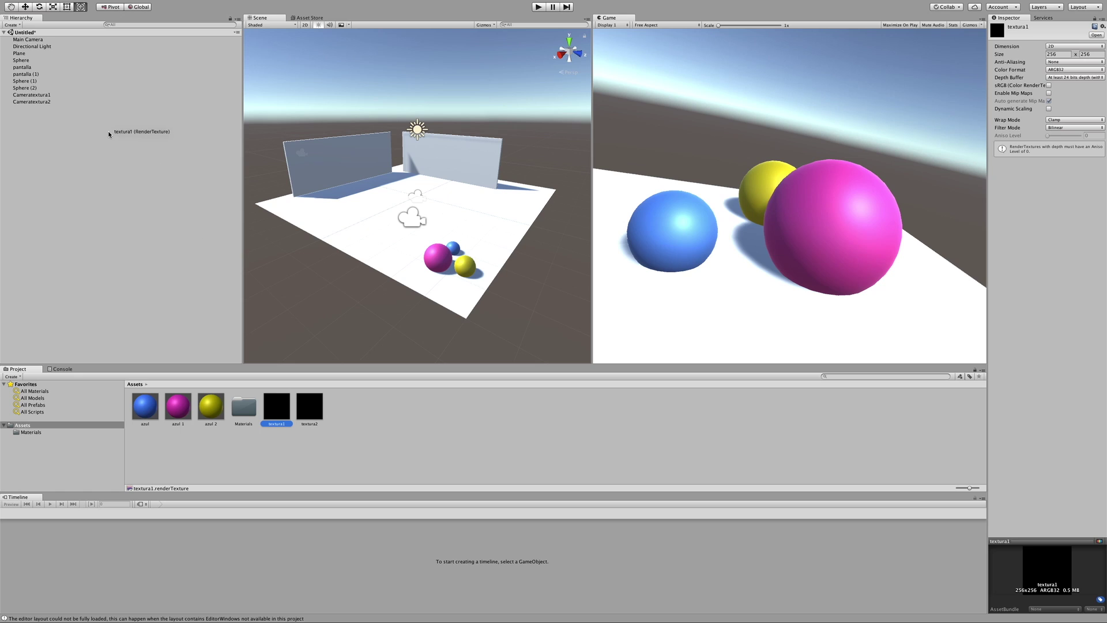
{"action": "left_click_drag", "start_coordinate": [258, 356], "coordinate": [20, 68]}
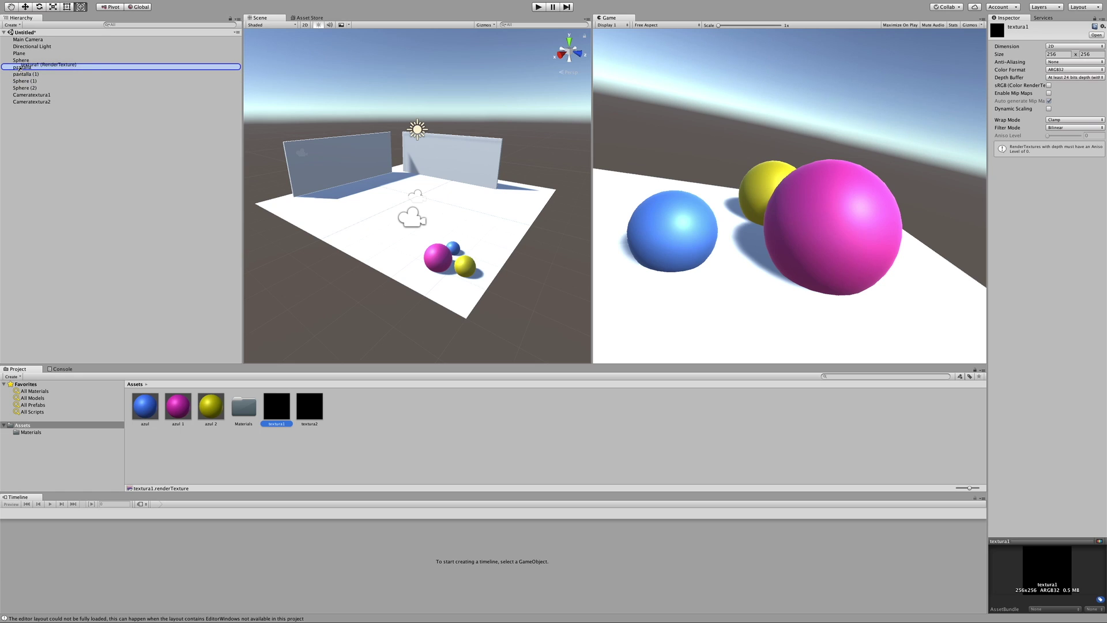
{"action": "left_click_drag", "start_coordinate": [19, 68], "coordinate": [19, 69]}
{"action": "mouse_move", "coordinate": [309, 408]}
{"action": "left_mouse_down"}
{"action": "mouse_move", "coordinate": [274, 336]}
{"action": "mouse_move", "coordinate": [115, 125]}
{"action": "mouse_move", "coordinate": [26, 76]}
{"action": "left_mouse_up"}
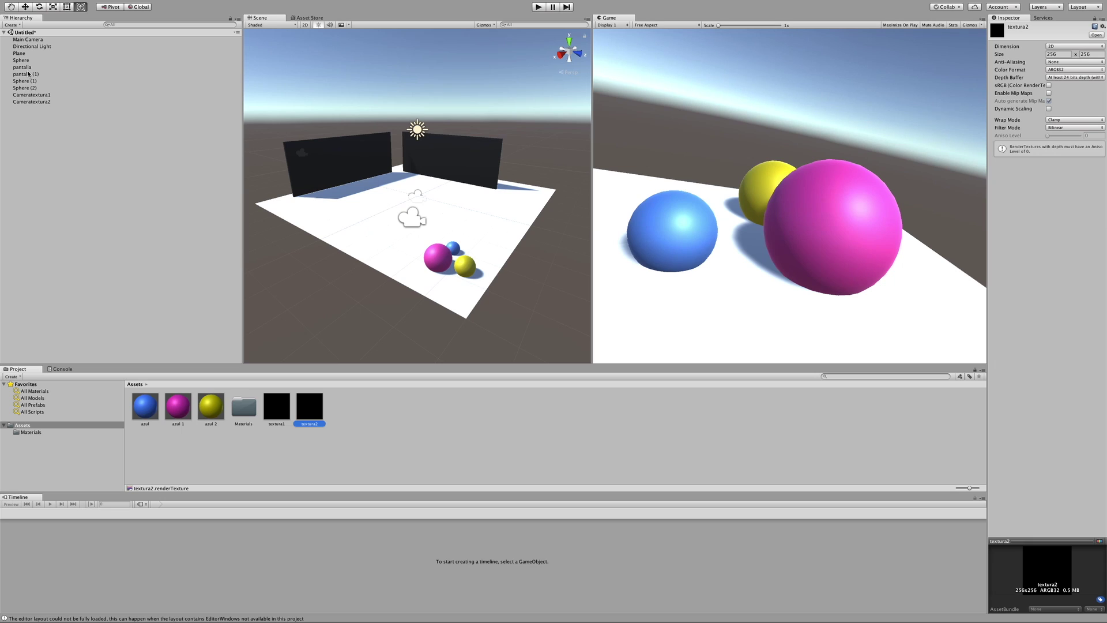
Step: Set textura1 as Cameratextura1's Target Texture
{"action": "left_click", "coordinate": [39, 94]}
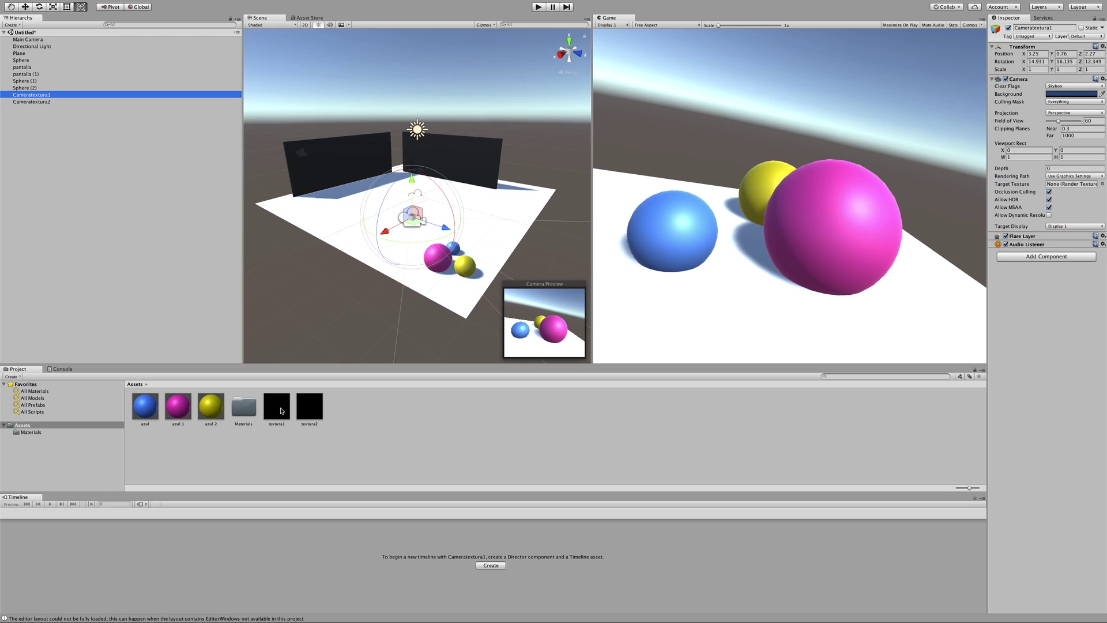
{"action": "left_click_drag", "start_coordinate": [282, 410], "coordinate": [798, 334]}
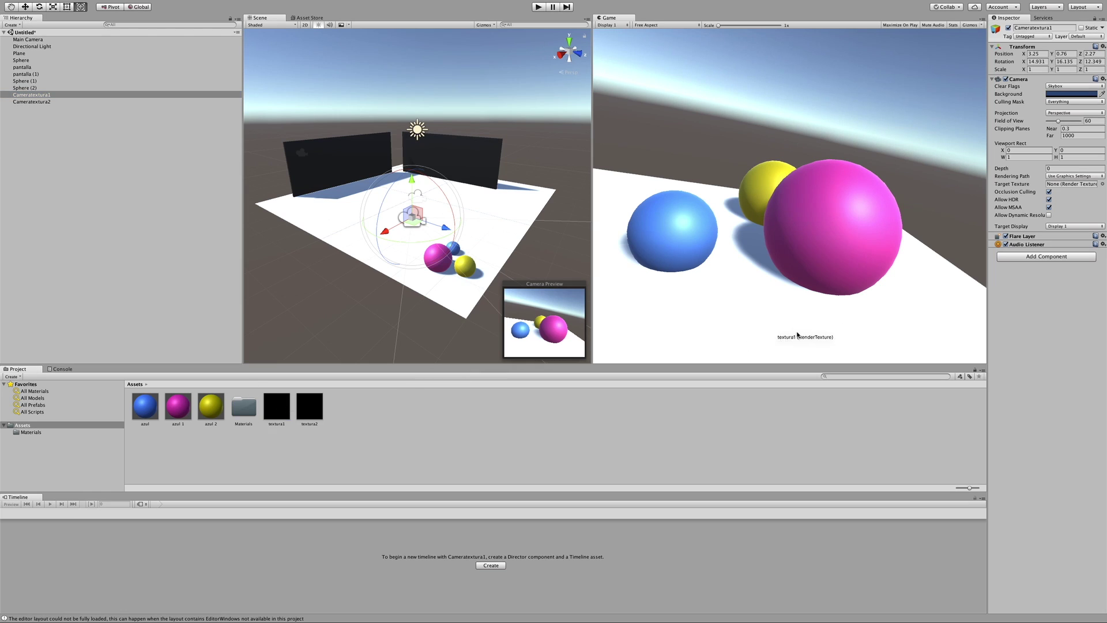
{"action": "mouse_move", "coordinate": [797, 334]}
{"action": "left_mouse_down"}
{"action": "mouse_move", "coordinate": [1022, 187]}
{"action": "mouse_move", "coordinate": [1059, 186]}
{"action": "left_mouse_up"}
{"action": "left_click_drag", "start_coordinate": [1059, 183], "coordinate": [1059, 183]}
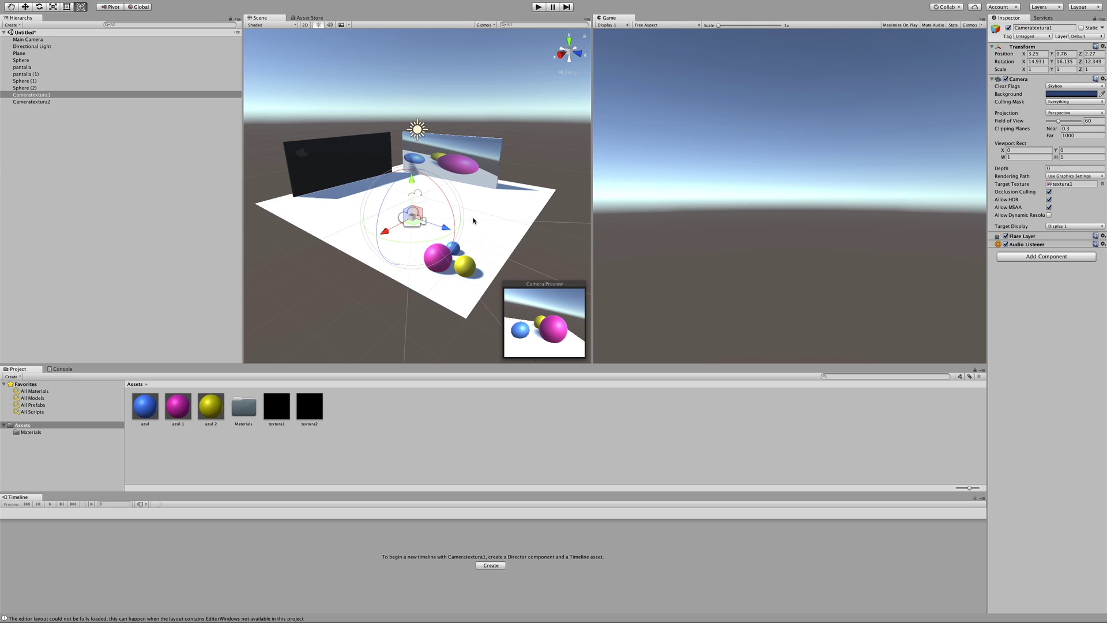
Step: Shift Cameratextura2 along X and turn it around its vertical axis toward the walls
{"action": "left_click", "coordinate": [45, 103]}
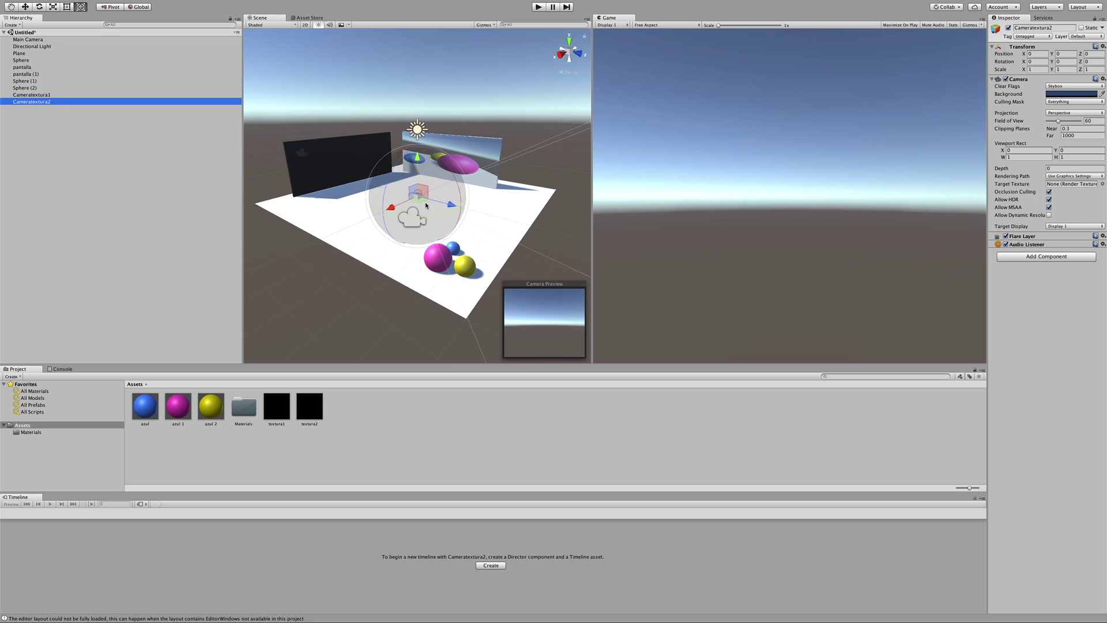
{"action": "left_click_drag", "start_coordinate": [391, 206], "coordinate": [345, 231]}
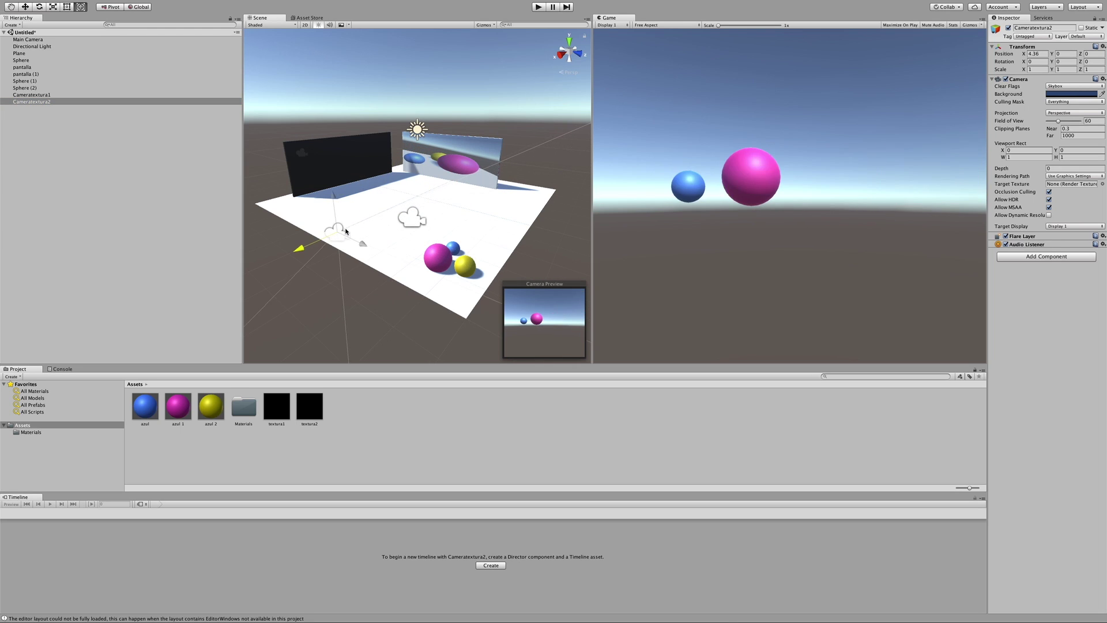
{"action": "key", "text": "e"}
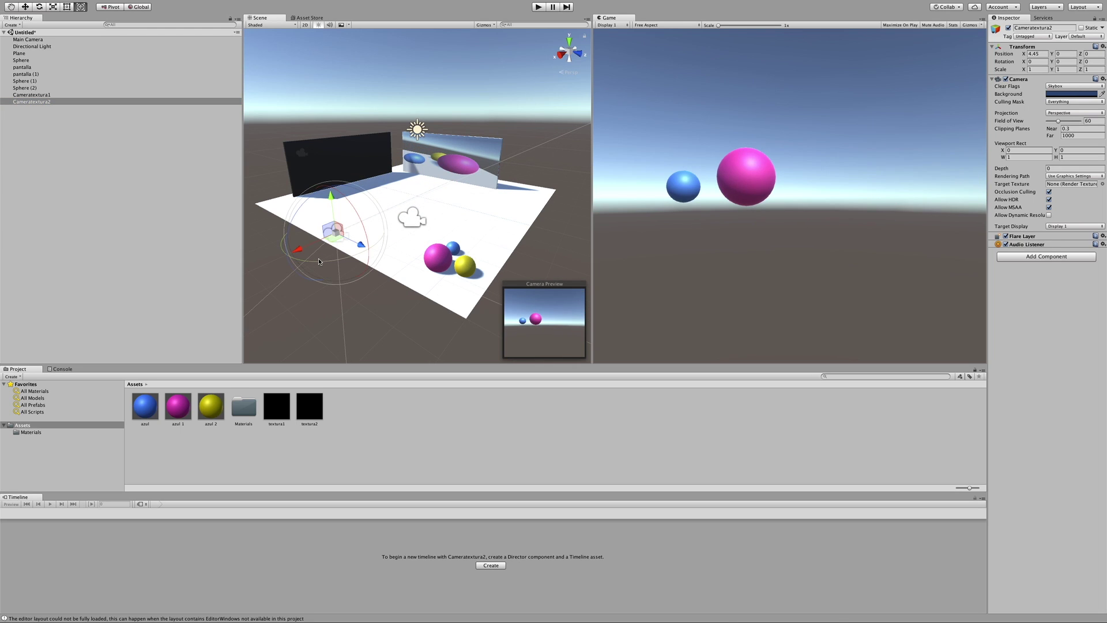
{"action": "left_click_drag", "start_coordinate": [320, 263], "coordinate": [569, 173]}
{"action": "key", "text": "w"}
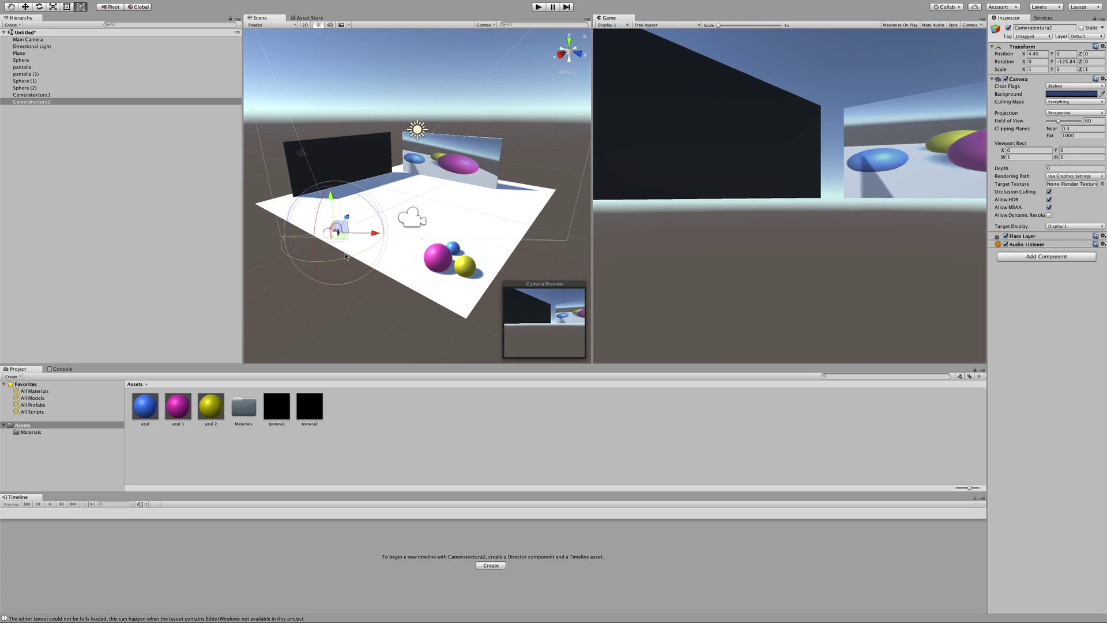
Step: Move Cameratextura2 out past the plane's corner, further back from the walls
{"action": "left_click_drag", "start_coordinate": [348, 219], "coordinate": [300, 282]}
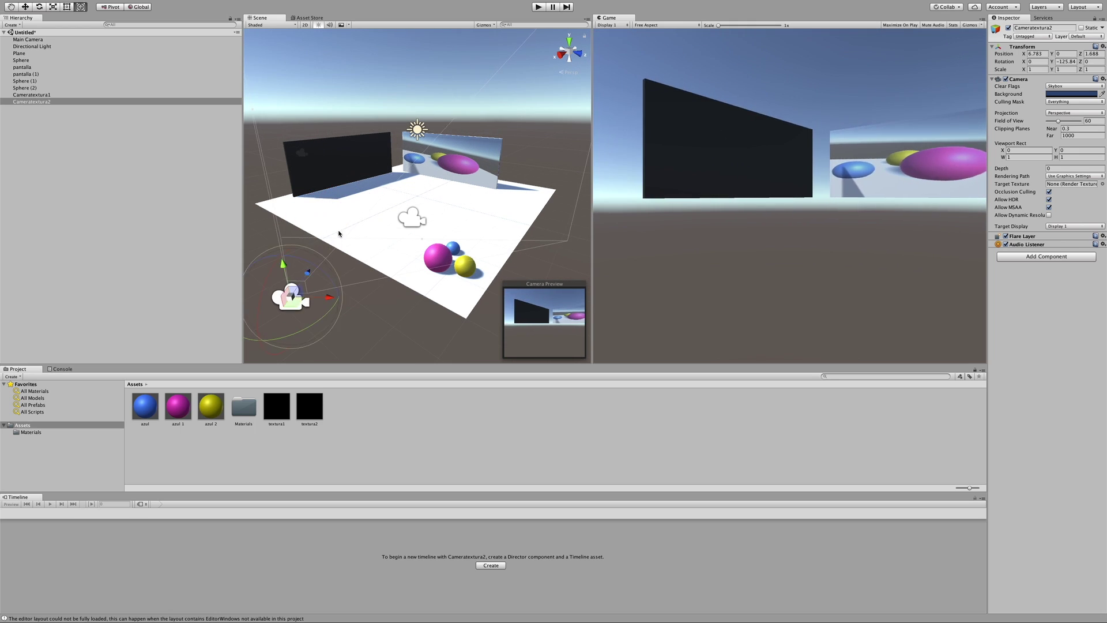
{"action": "scroll", "coordinate": [341, 232], "scroll_direction": "down", "scroll_amount": 5}
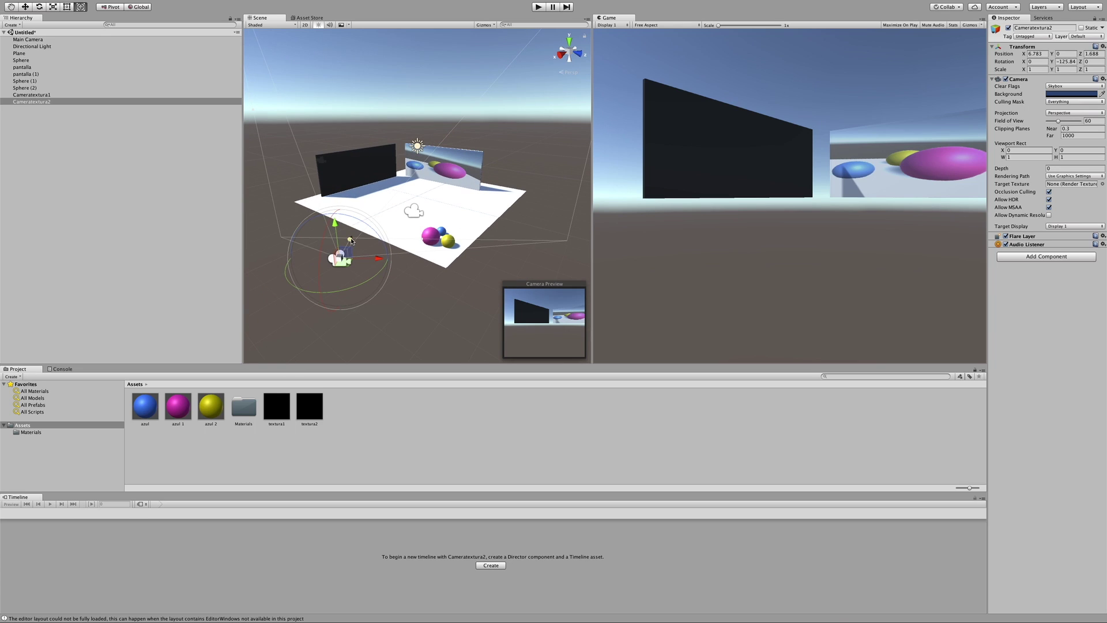
{"action": "mouse_move", "coordinate": [340, 232]}
{"action": "left_mouse_down"}
{"action": "mouse_move", "coordinate": [338, 264]}
{"action": "mouse_move", "coordinate": [334, 217]}
{"action": "mouse_move", "coordinate": [293, 257]}
{"action": "left_mouse_up"}
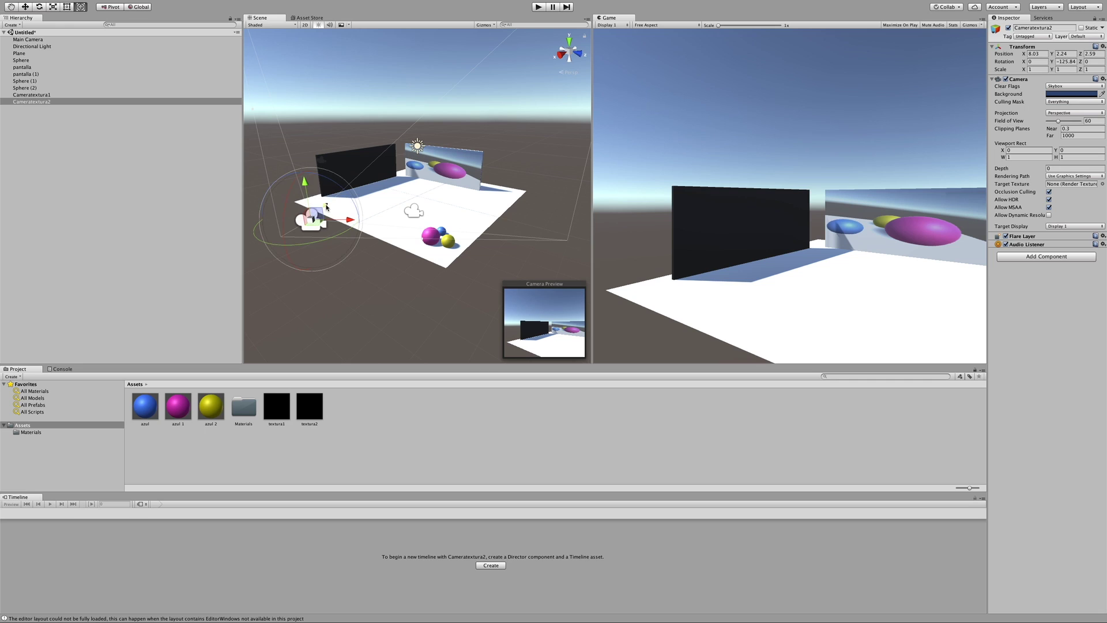
{"action": "scroll", "coordinate": [294, 258], "scroll_direction": "up", "scroll_amount": 2}
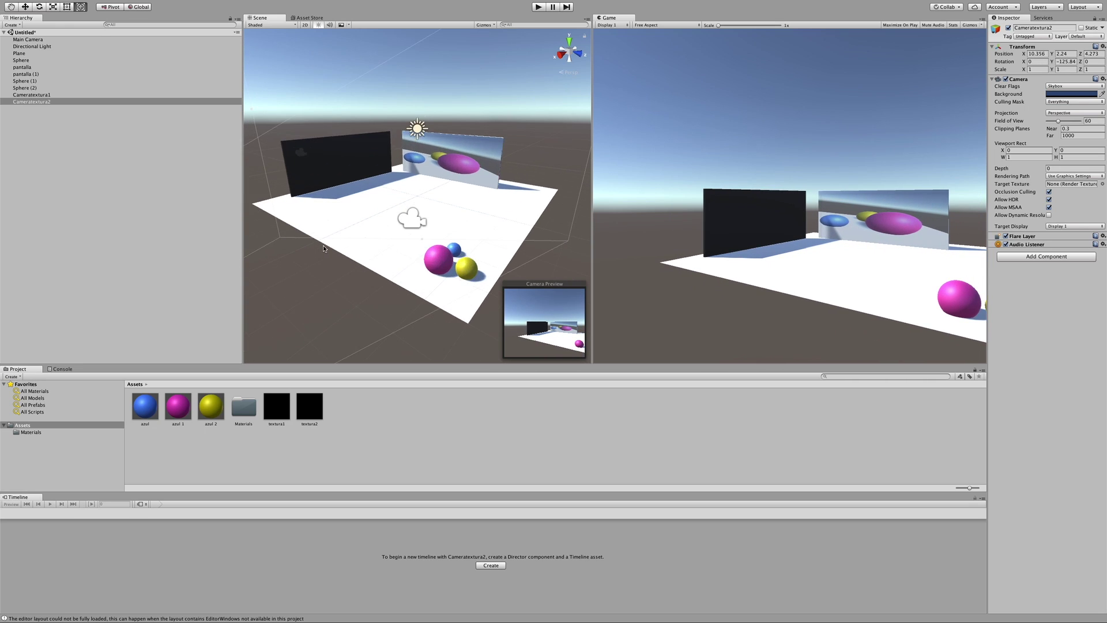
{"action": "scroll", "coordinate": [323, 245], "scroll_direction": "down", "scroll_amount": 5}
{"action": "mouse_move", "coordinate": [348, 227]}
{"action": "left_mouse_down"}
{"action": "mouse_move", "coordinate": [355, 278]}
{"action": "mouse_move", "coordinate": [399, 279]}
{"action": "mouse_move", "coordinate": [359, 309]}
{"action": "left_mouse_up"}
{"action": "key", "text": "e"}
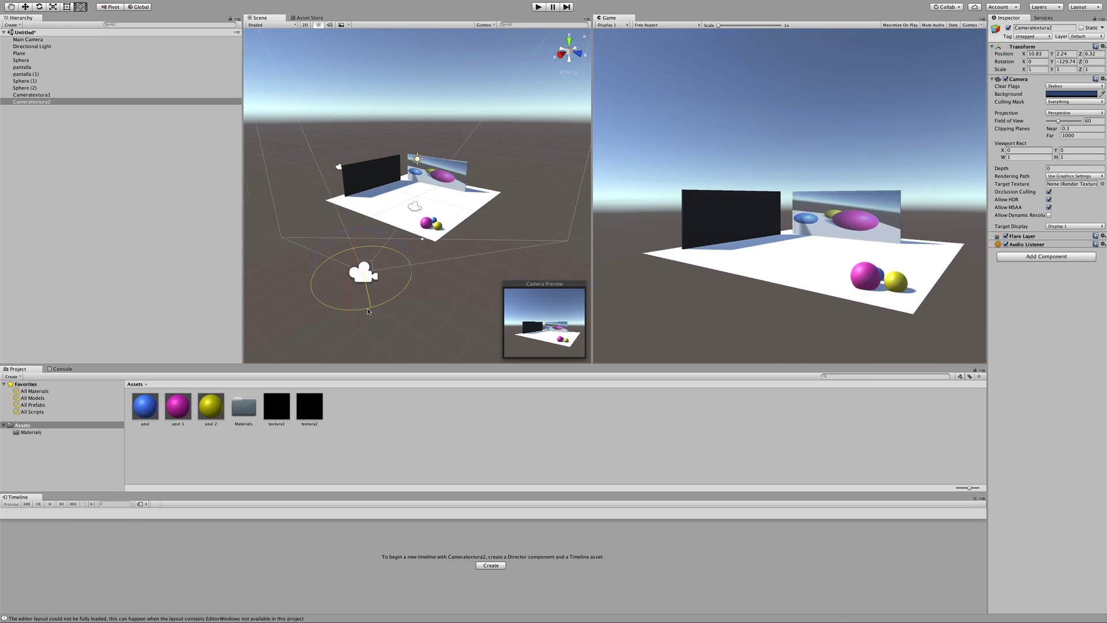
{"action": "key", "text": "w"}
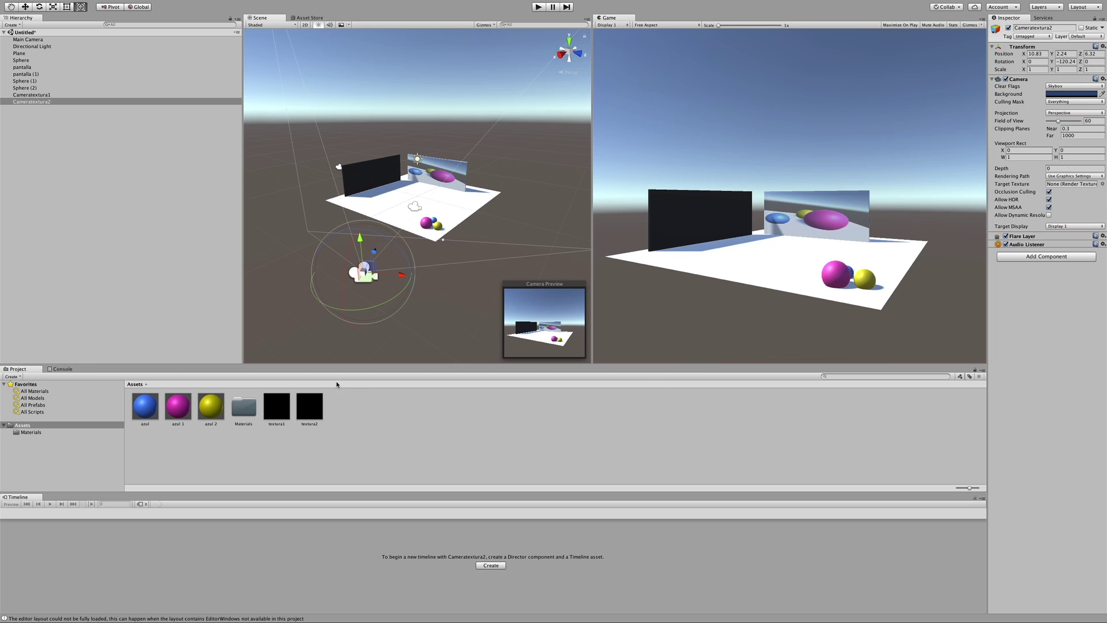
Step: Set textura2 as Cameratextura2's Target Texture and zoom the Scene view to check both screens
{"action": "left_click_drag", "start_coordinate": [316, 410], "coordinate": [1065, 235]}
{"action": "left_click_drag", "start_coordinate": [1064, 234], "coordinate": [1057, 185]}
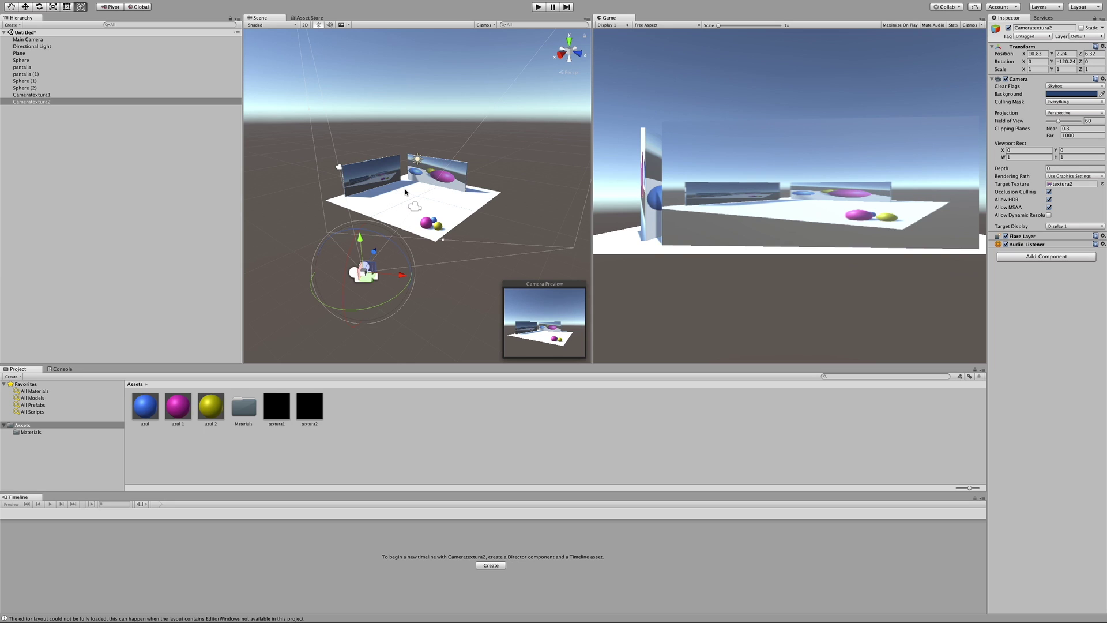
{"action": "scroll", "coordinate": [407, 192], "scroll_direction": "up", "scroll_amount": 3}
{"action": "scroll", "coordinate": [408, 190], "scroll_direction": "up", "scroll_amount": 2}
{"action": "scroll", "coordinate": [407, 189], "scroll_direction": "up", "scroll_amount": 3}
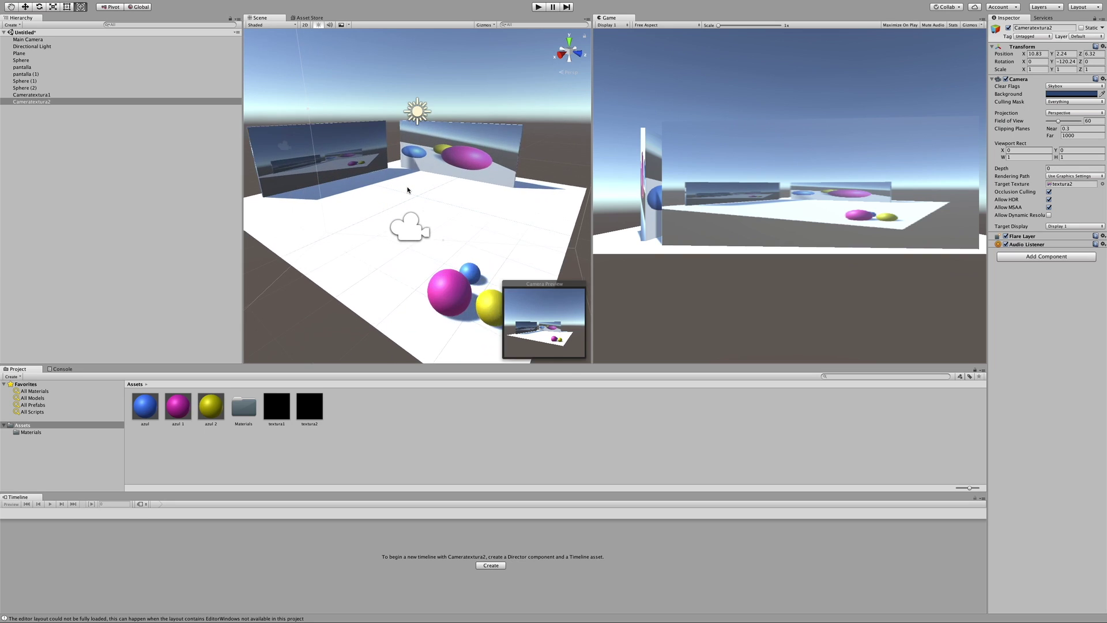
{"action": "scroll", "coordinate": [407, 189], "scroll_direction": "up", "scroll_amount": 3}
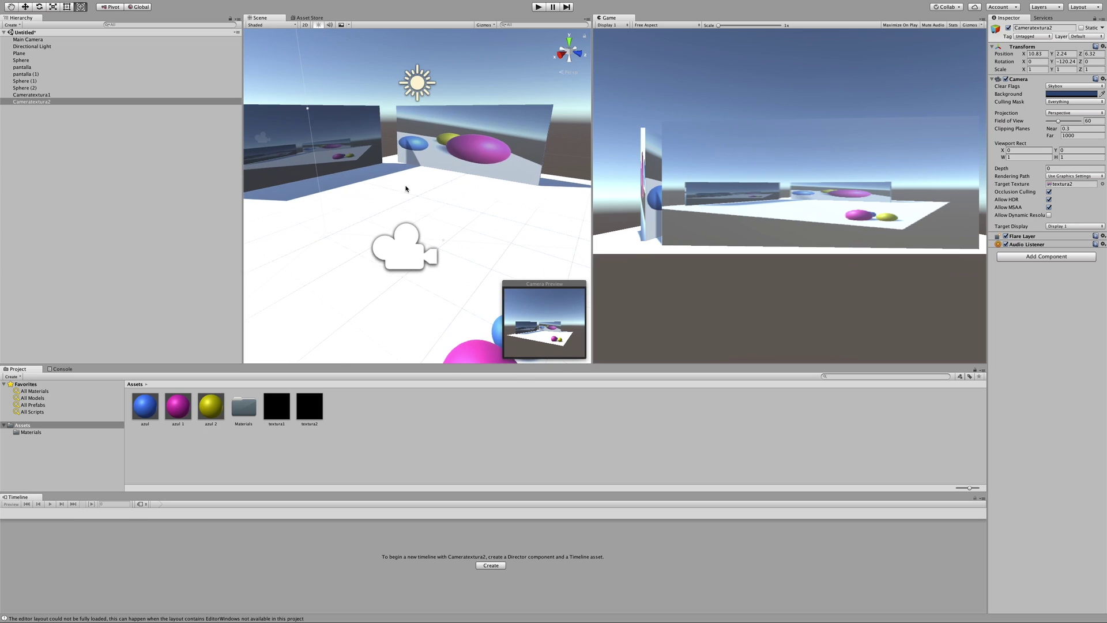
{"action": "scroll", "coordinate": [406, 188], "scroll_direction": "up", "scroll_amount": 1}
{"action": "scroll", "coordinate": [406, 188], "scroll_direction": "down", "scroll_amount": 3}
{"action": "scroll", "coordinate": [406, 188], "scroll_direction": "down", "scroll_amount": 2}
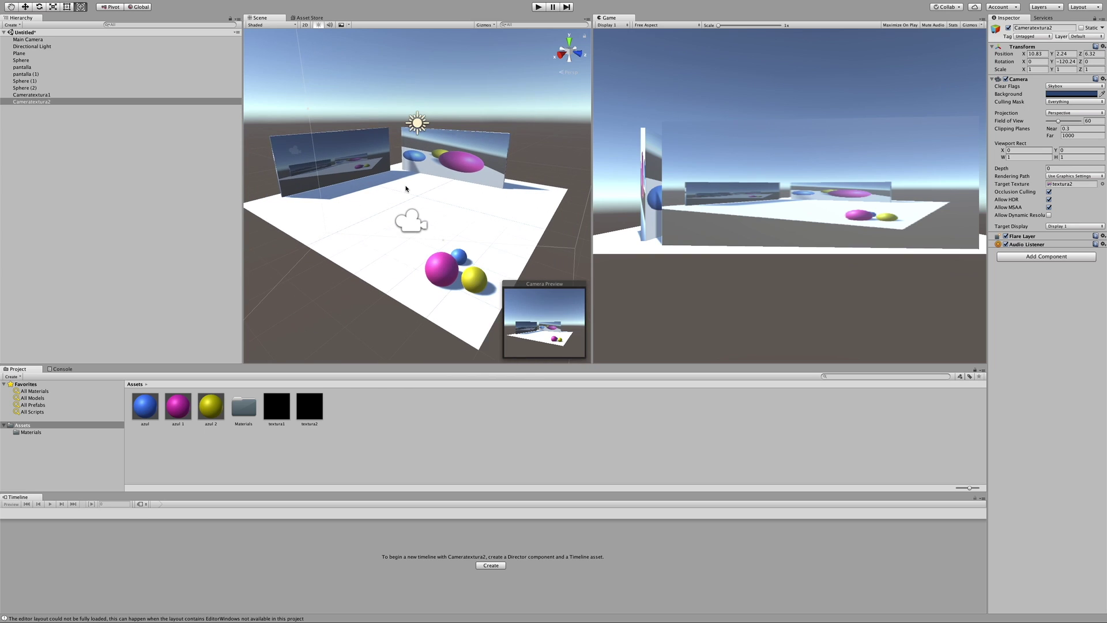
{"action": "scroll", "coordinate": [406, 188], "scroll_direction": "down", "scroll_amount": 2}
{"action": "scroll", "coordinate": [406, 187], "scroll_direction": "down", "scroll_amount": 2}
{"action": "scroll", "coordinate": [406, 188], "scroll_direction": "down", "scroll_amount": 2}
{"action": "scroll", "coordinate": [406, 188], "scroll_direction": "down", "scroll_amount": 2}
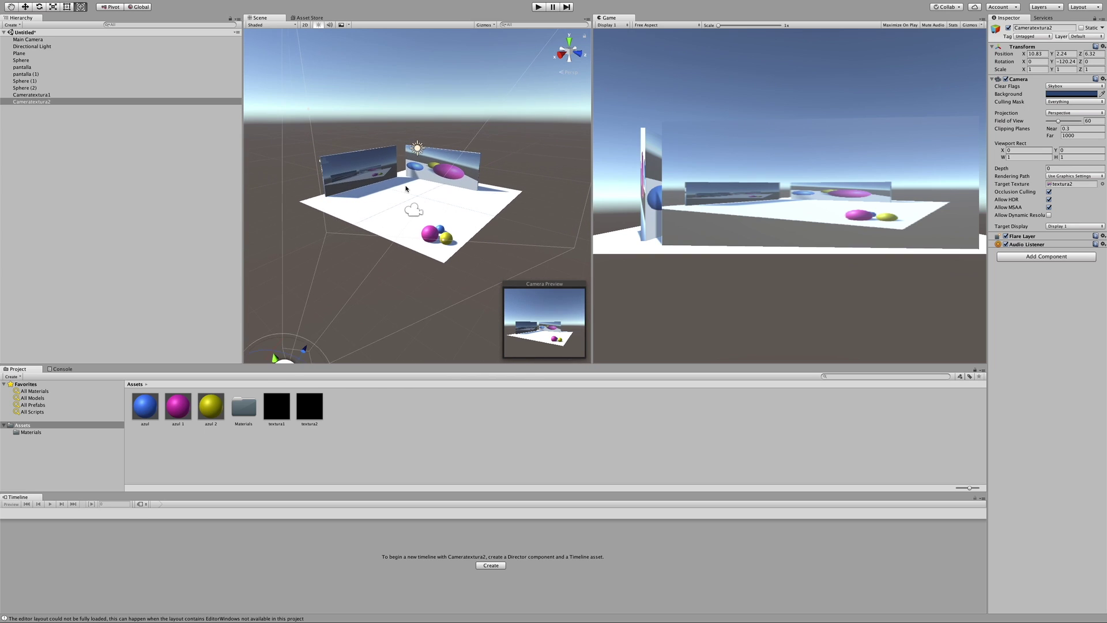
{"action": "scroll", "coordinate": [406, 188], "scroll_direction": "down", "scroll_amount": 1}
{"action": "scroll", "coordinate": [406, 188], "scroll_direction": "up", "scroll_amount": 2}
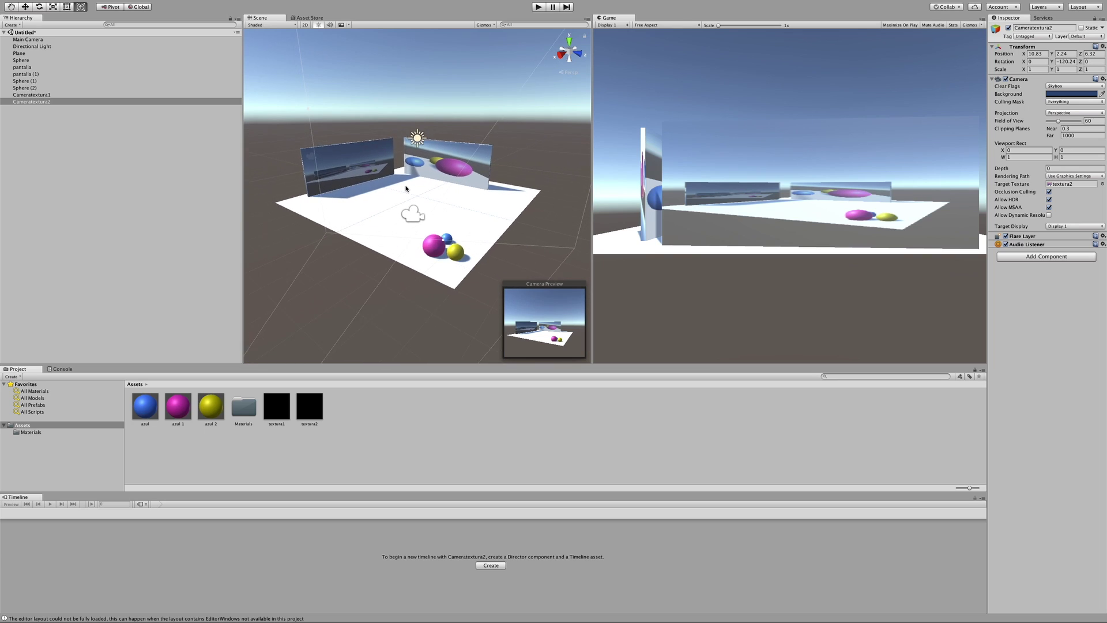
{"action": "scroll", "coordinate": [406, 188], "scroll_direction": "down", "scroll_amount": 2}
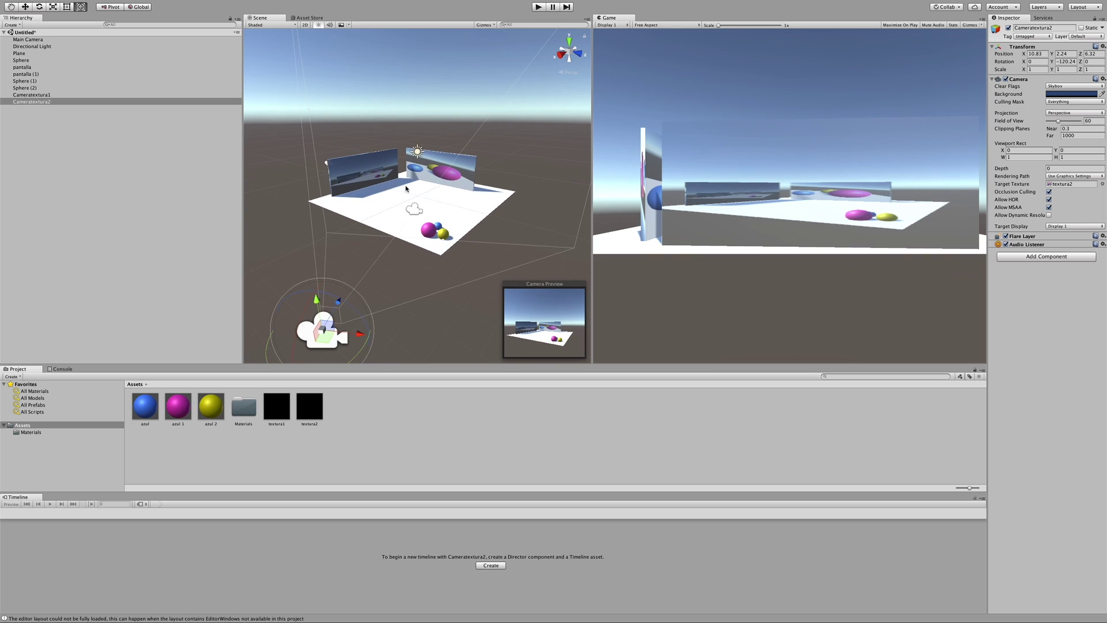
{"action": "left_click", "coordinate": [412, 433]}
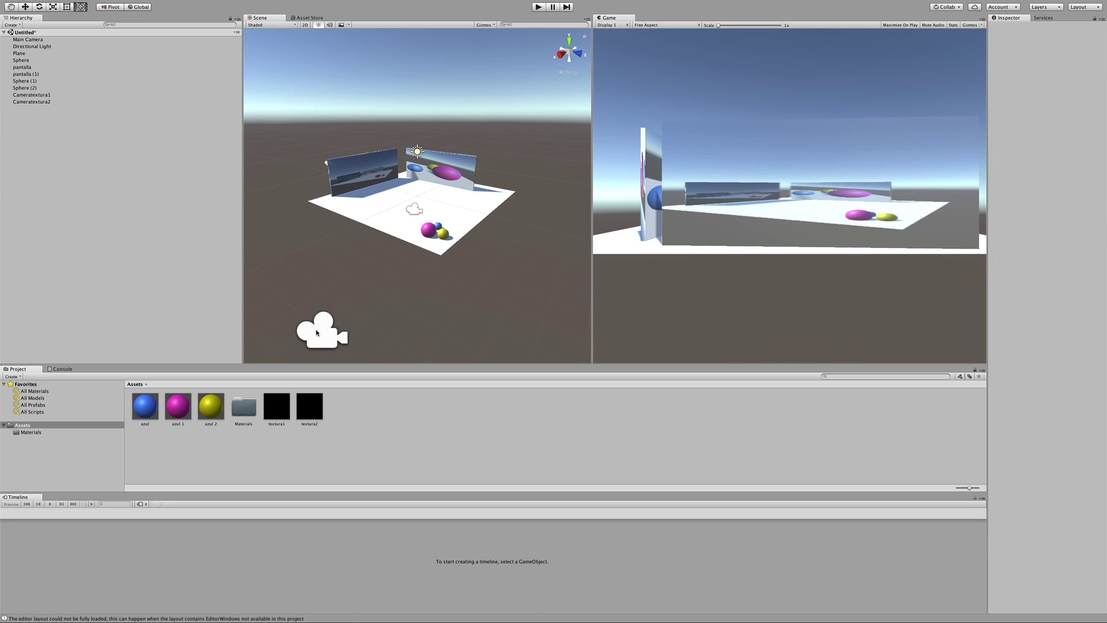
{"action": "left_click", "coordinate": [317, 333]}
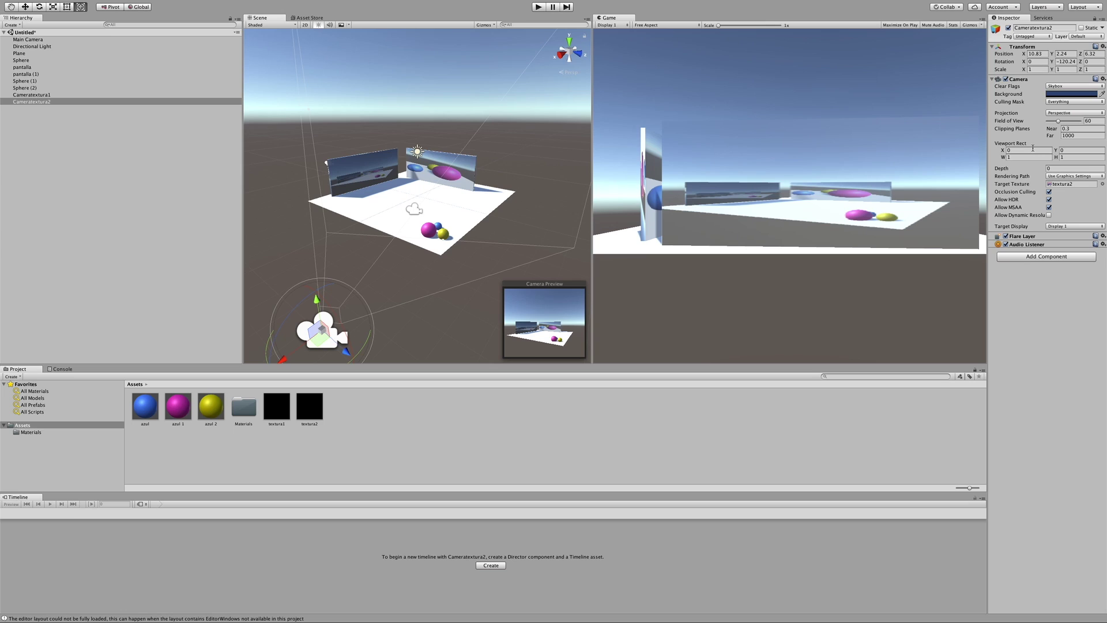
Step: Set Cameratextura2's Viewport Rect to X -0.06 and Y 0.58
{"action": "left_click", "coordinate": [1002, 153]}
{"action": "left_click_drag", "start_coordinate": [1002, 153], "coordinate": [1002, 153]}
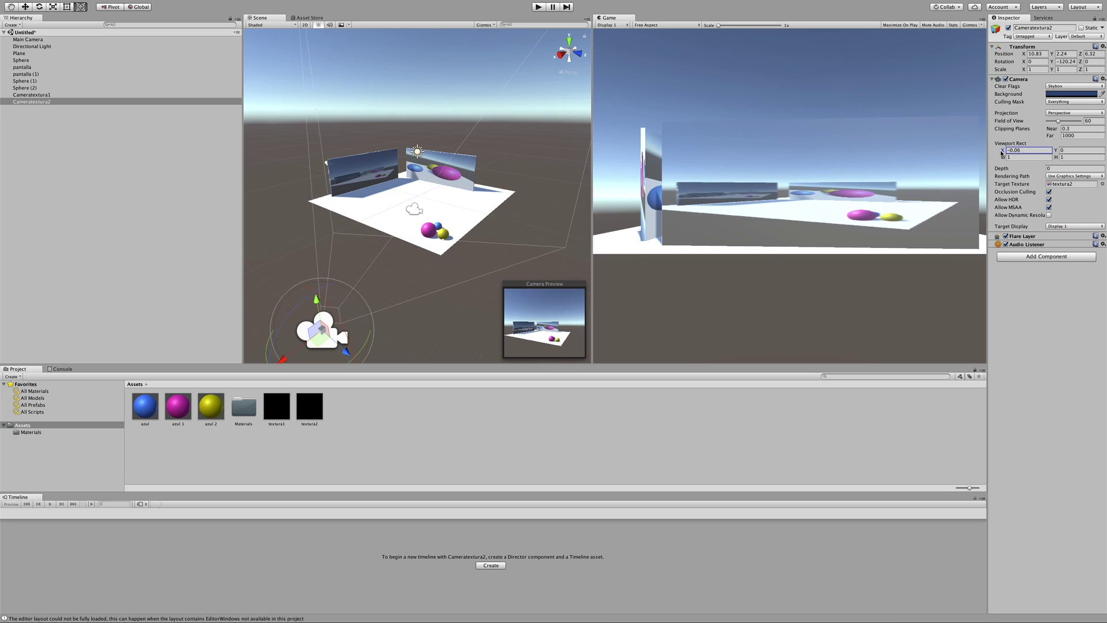
{"action": "left_click", "coordinate": [1058, 151]}
{"action": "left_click_drag", "start_coordinate": [1057, 151], "coordinate": [1059, 142]}
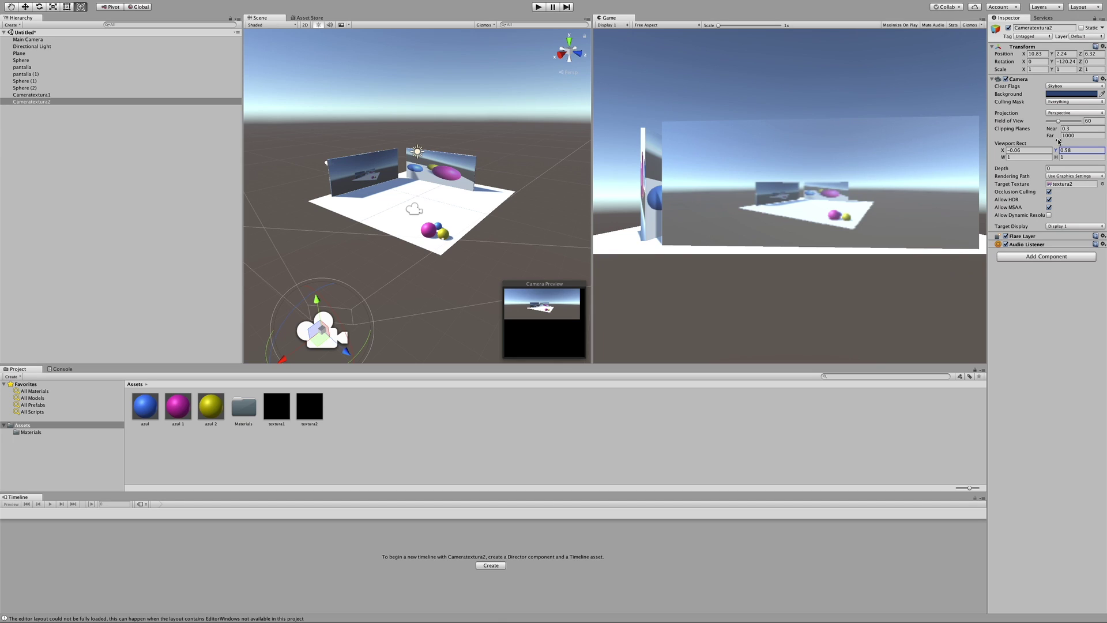
{"action": "key", "text": "Return"}
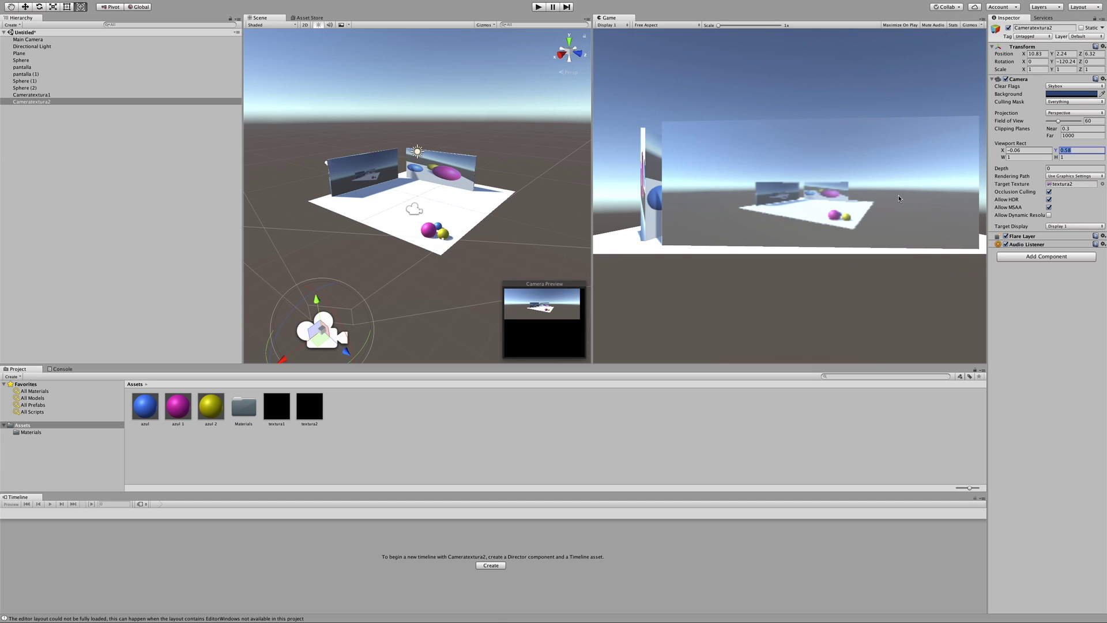